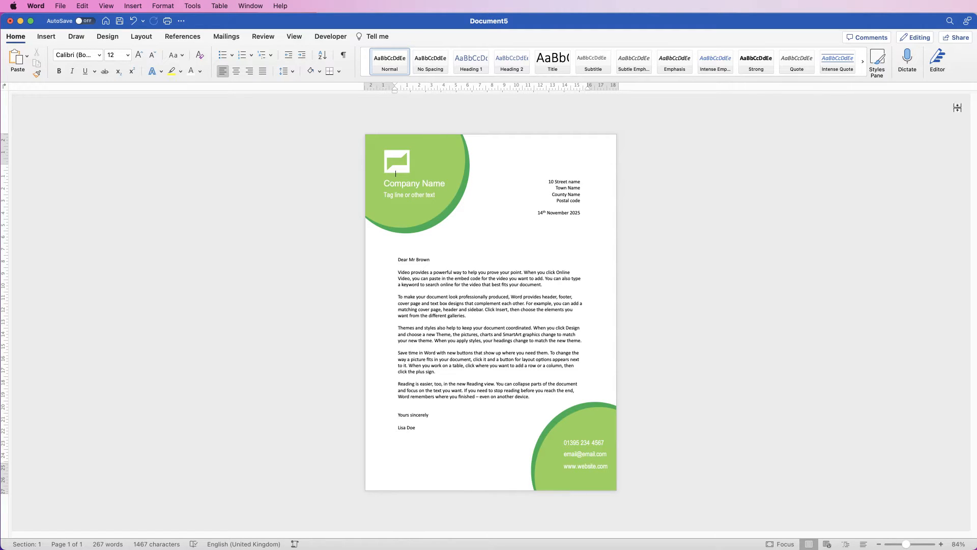
- Adjust the width of the letter's body text box and reposition the address and date text box
click(533, 312)
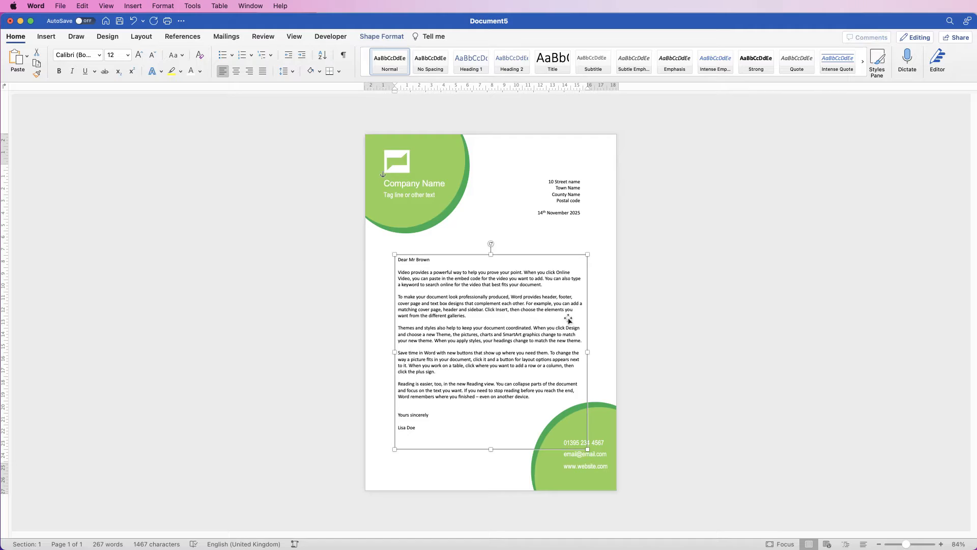
drag(584, 349, 547, 353)
drag(608, 294, 695, 294)
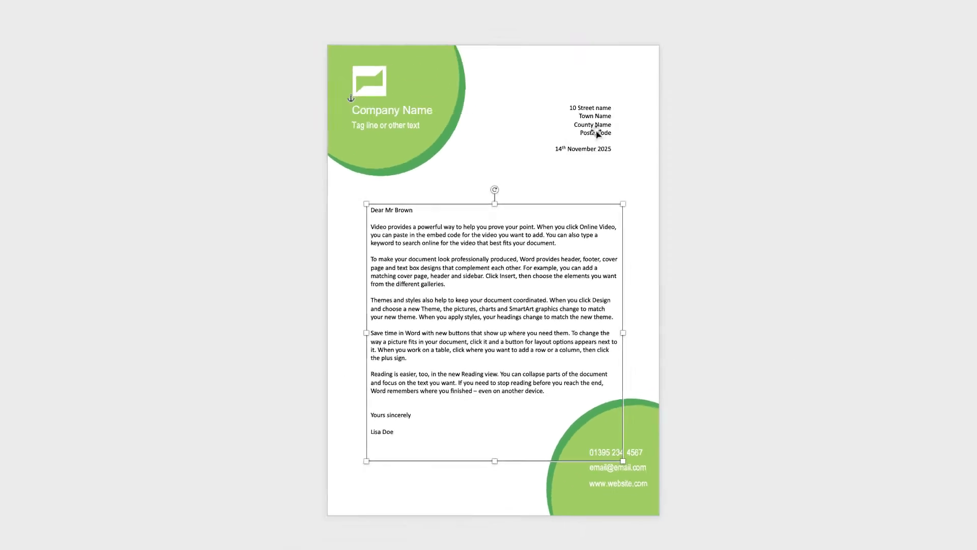
drag(597, 131, 572, 196)
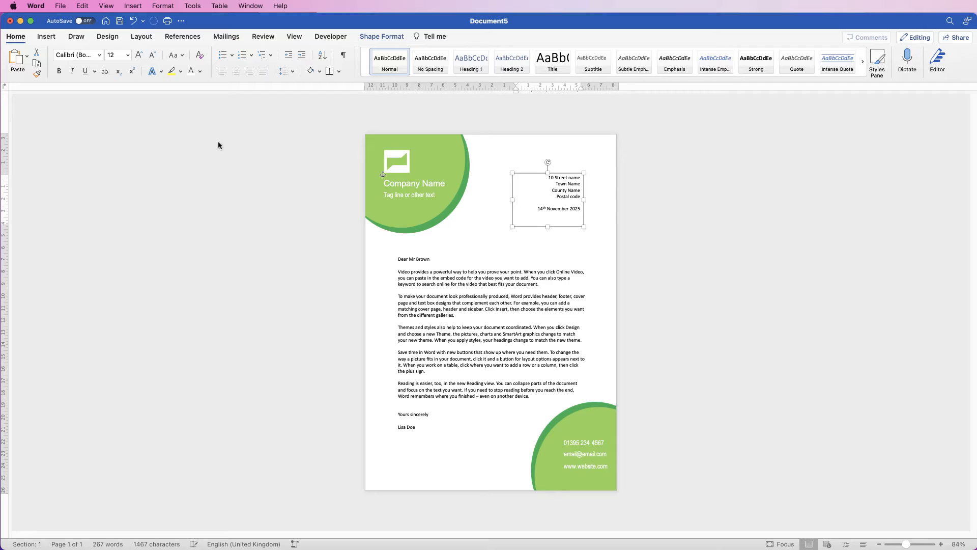
- Create a new blank document and draw a circle about 12.07 cm across in the upper-left area of the page
key(super+n)
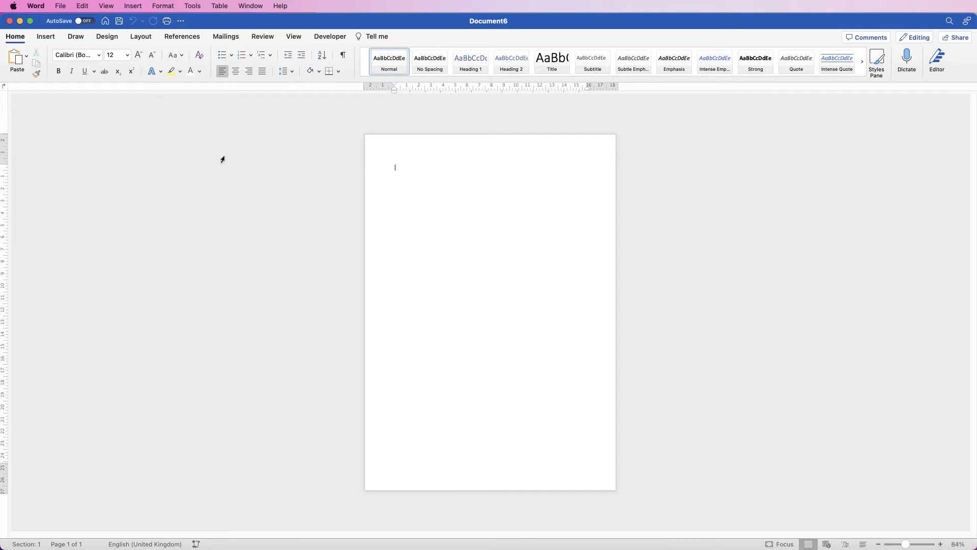
click(45, 36)
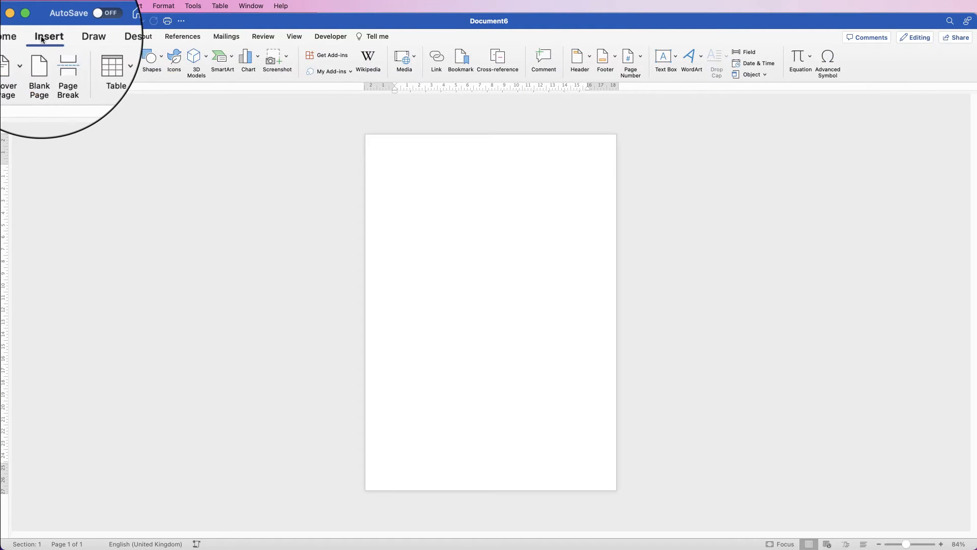
click(152, 57)
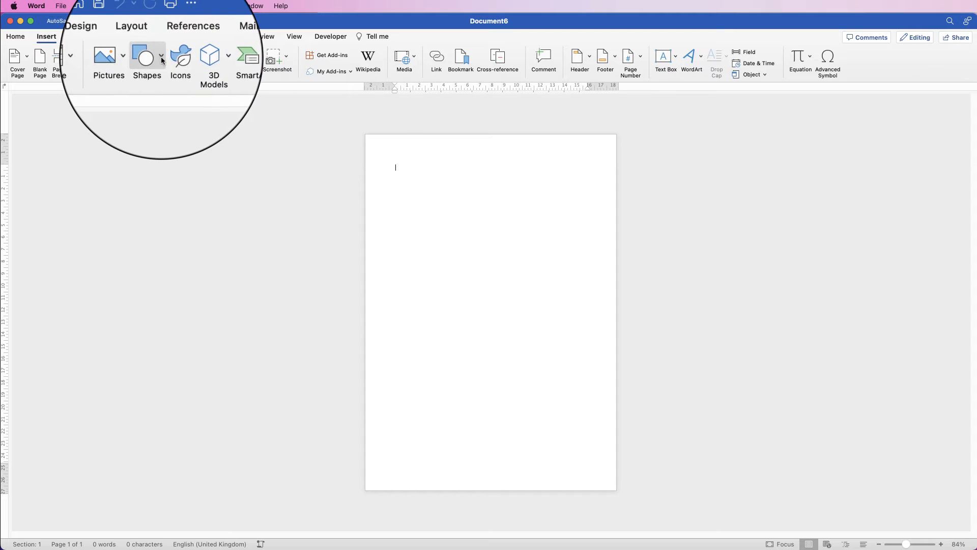
click(172, 215)
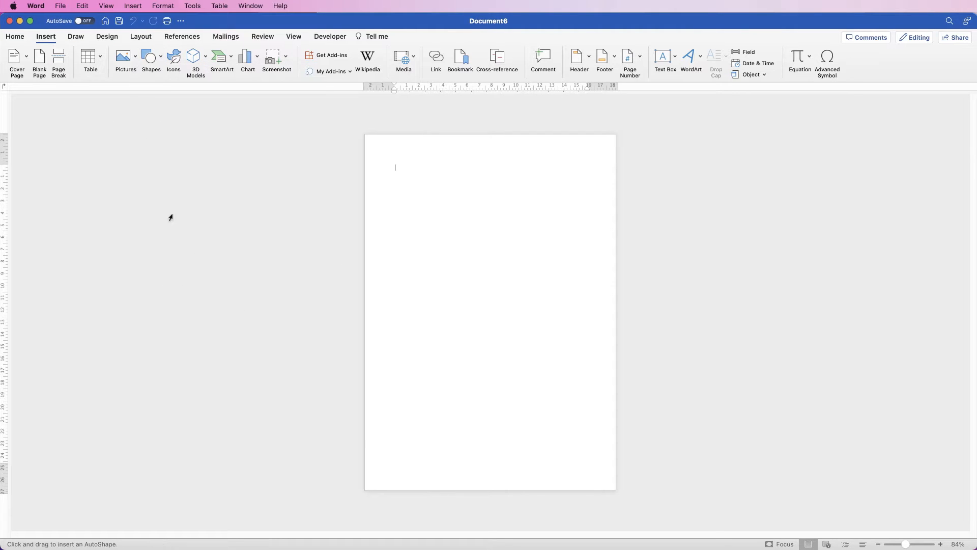
mouse_move(378, 153)
mouse_down()
mouse_move(497, 270)
mouse_move(473, 264)
mouse_move(497, 254)
mouse_move(519, 280)
mouse_move(484, 253)
mouse_move(510, 273)
mouse_move(496, 265)
mouse_move(451, 295)
mouse_move(478, 271)
mouse_move(528, 290)
mouse_move(503, 314)
mouse_move(526, 277)
mouse_move(508, 299)
mouse_move(512, 280)
mouse_move(509, 296)
mouse_up()
drag(466, 253, 456, 242)
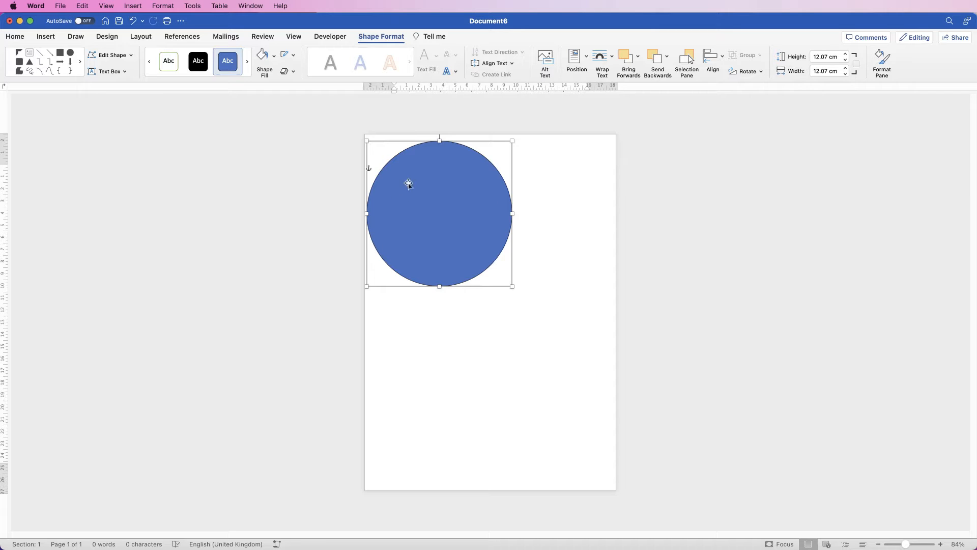
click(533, 227)
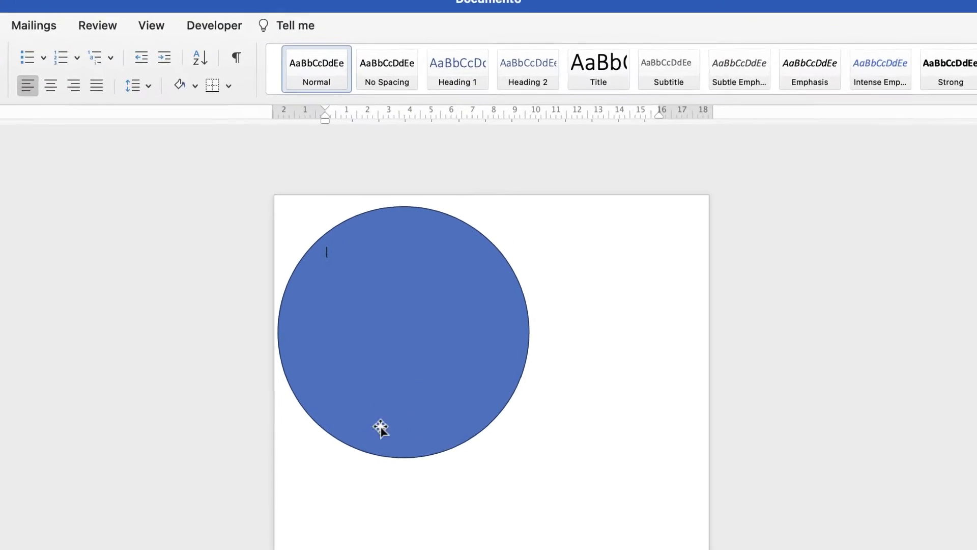
- Remove the outline from the blue circle
click(380, 428)
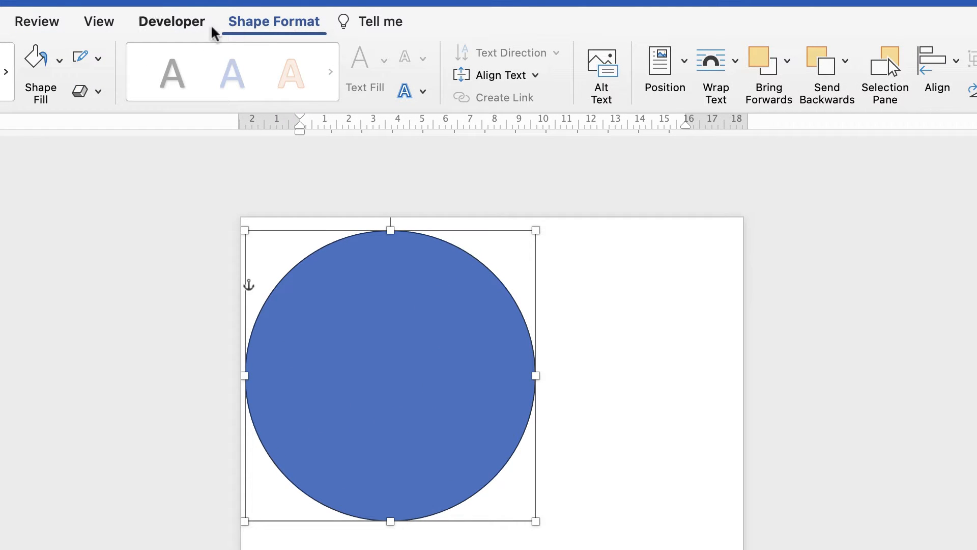
click(99, 60)
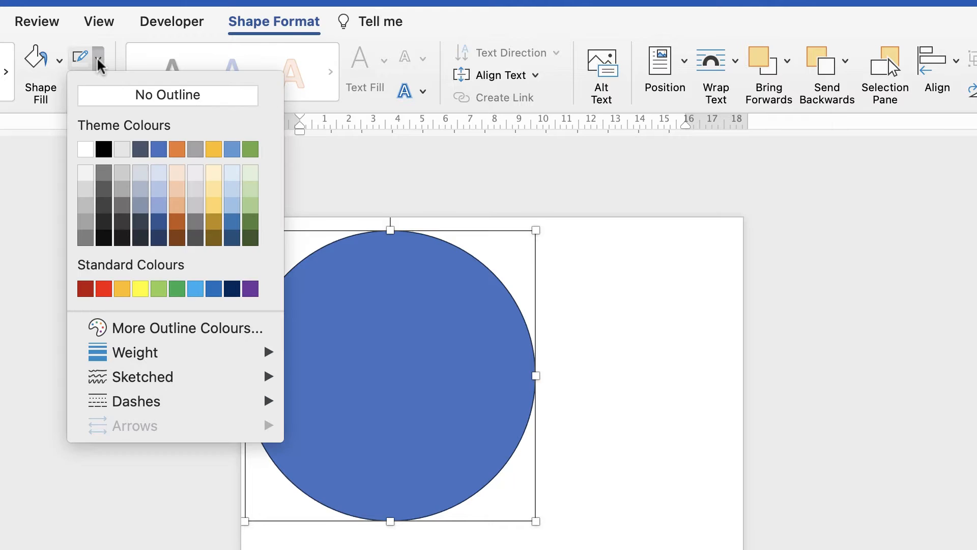
click(103, 99)
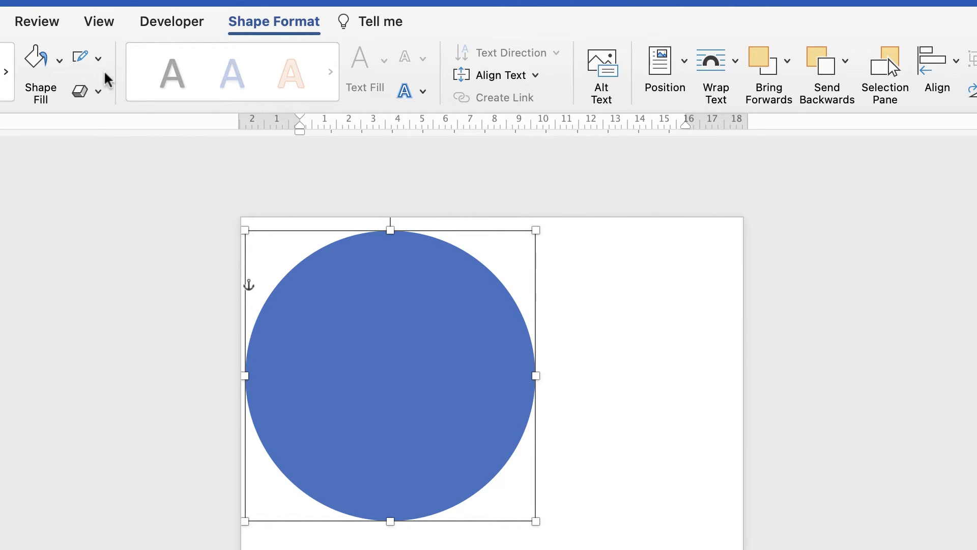
click(59, 61)
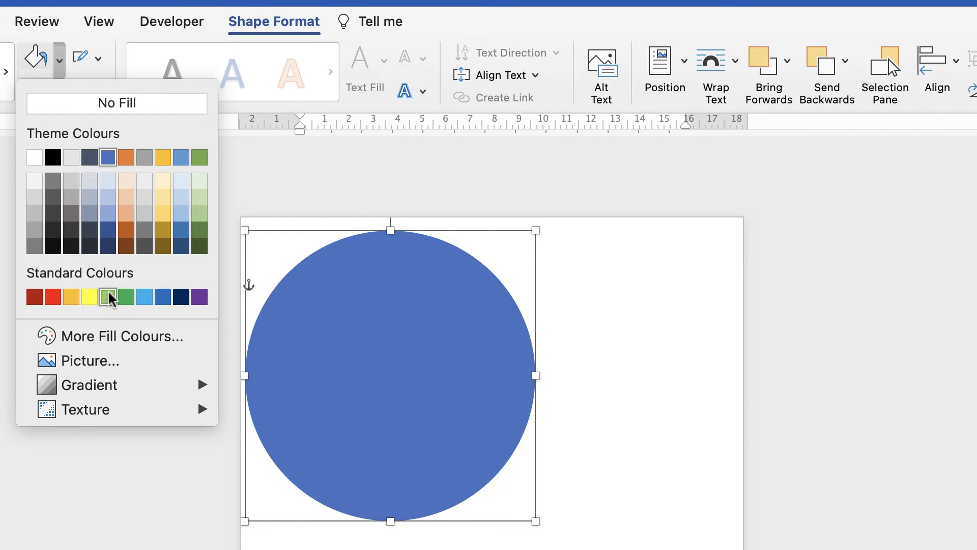
click(62, 338)
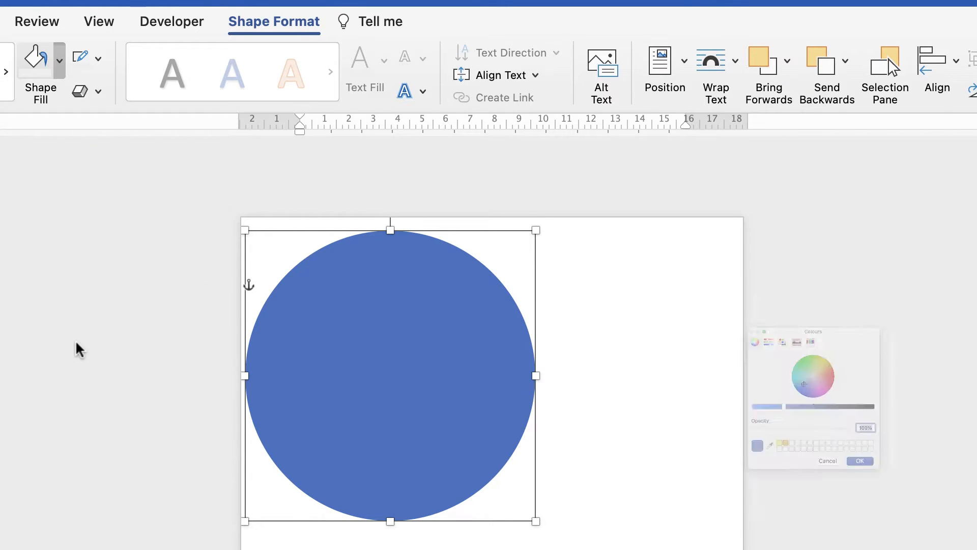
drag(791, 365, 838, 347)
mouse_move(744, 426)
mouse_down()
mouse_move(690, 425)
mouse_move(870, 430)
mouse_move(728, 429)
mouse_up()
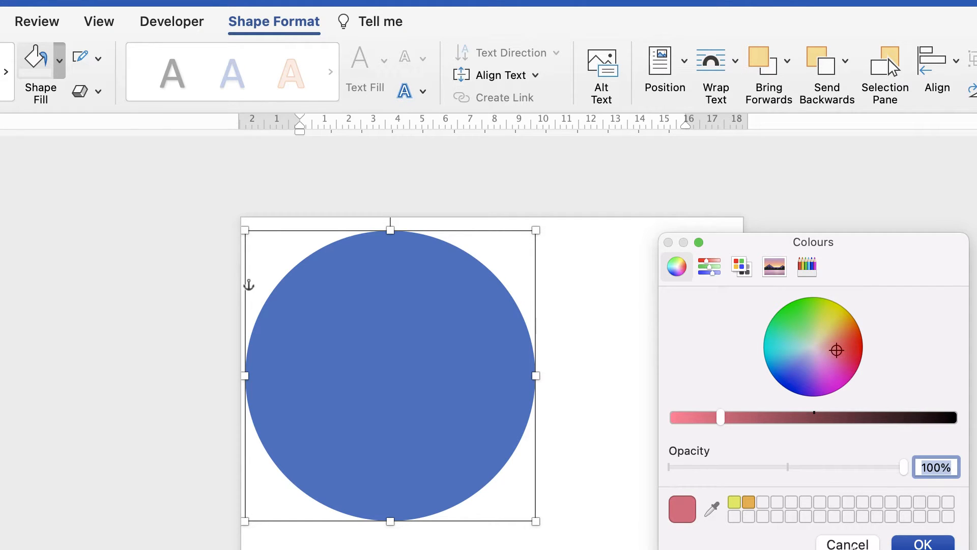
click(848, 544)
- Fill the circle with the standard green colour
click(59, 60)
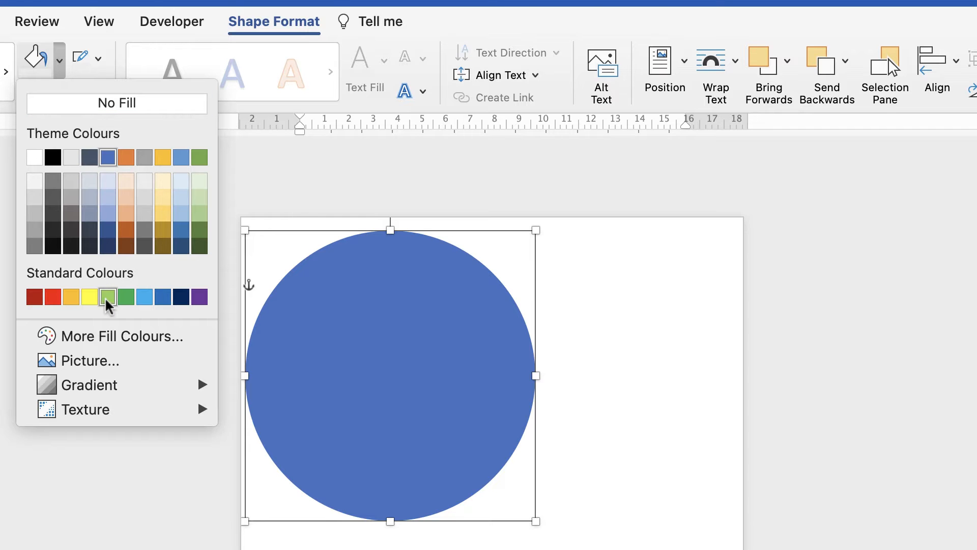
click(127, 297)
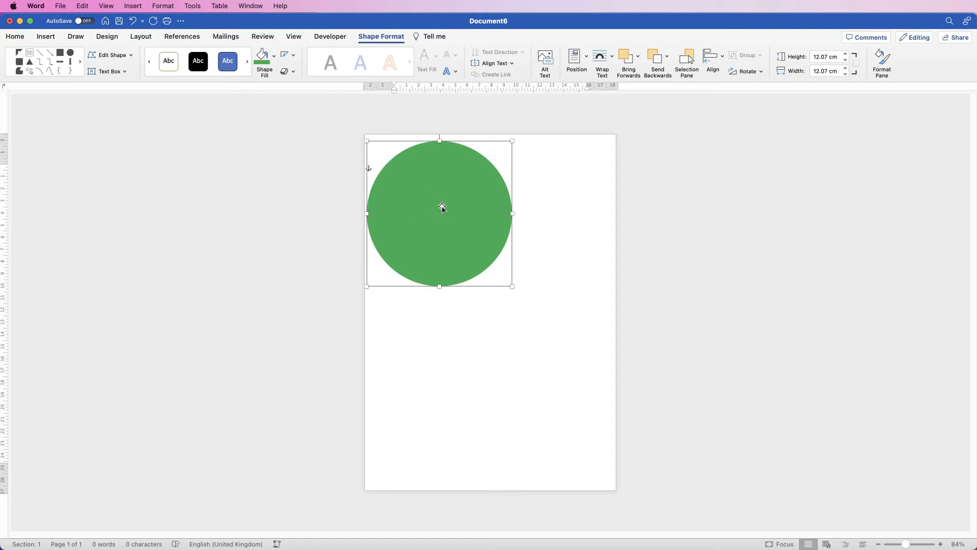
- Duplicate the green circle and overlap both in the page's upper-left corner, offsetting the copy slightly up and to the left
drag(445, 207, 525, 362)
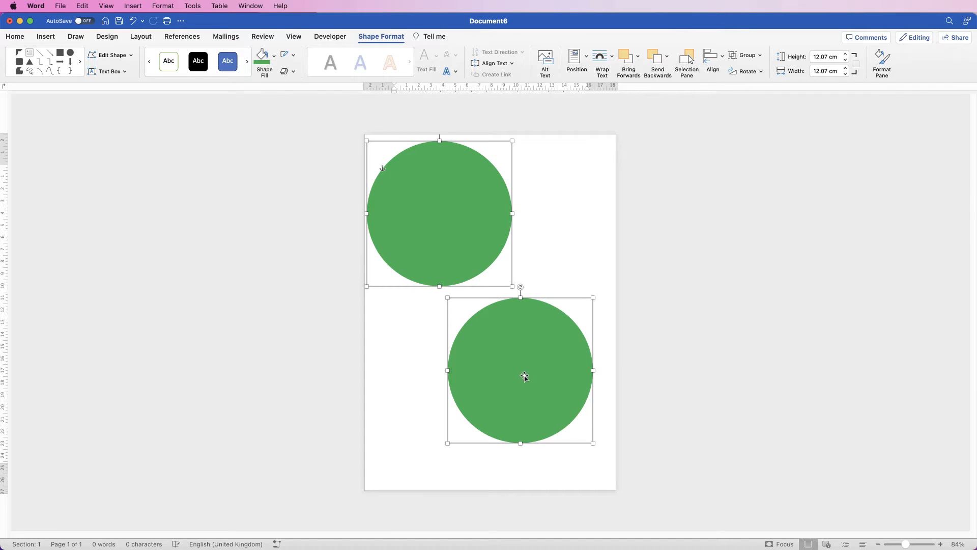
drag(440, 200, 415, 170)
click(529, 233)
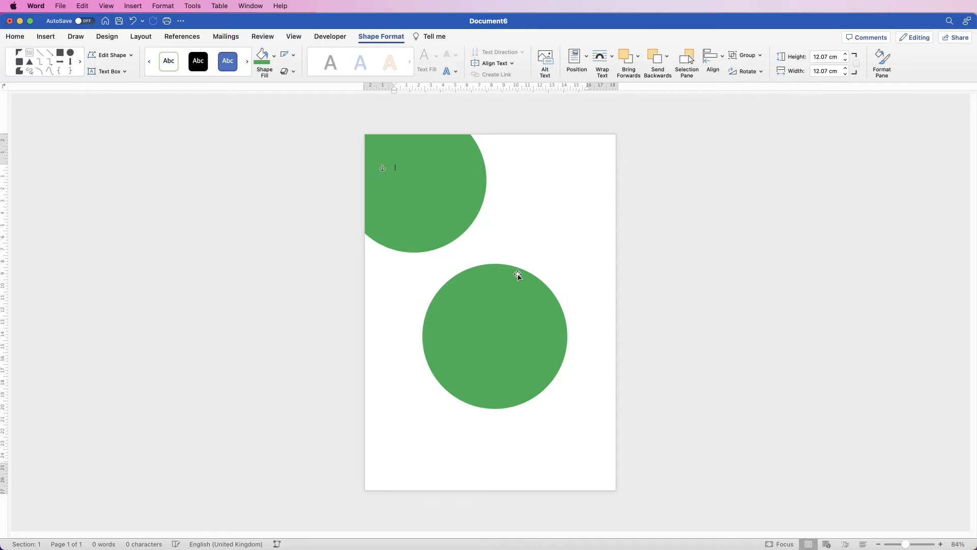
click(491, 320)
drag(490, 320, 402, 154)
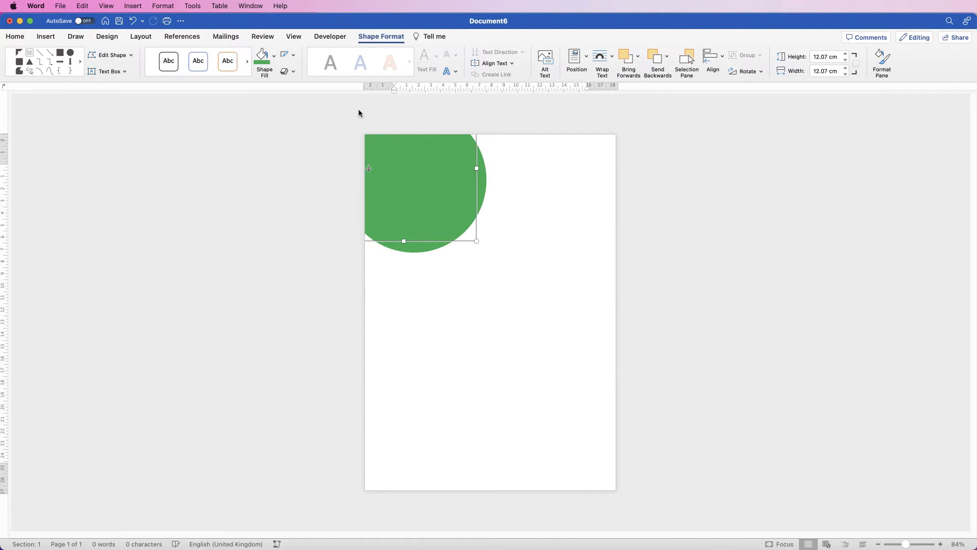
- Fill the front circle with standard light green and shift it slightly down and right to narrow the dark green rim
click(274, 55)
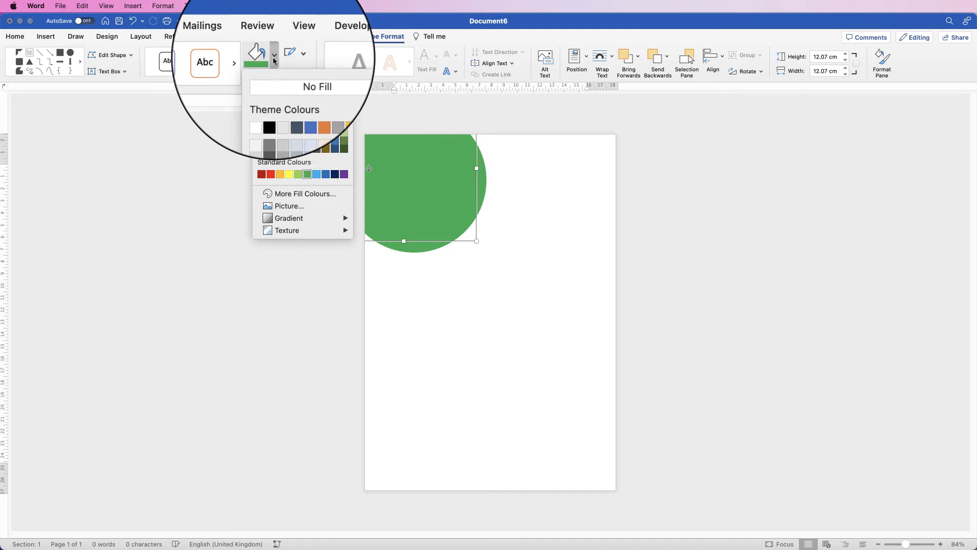
click(299, 177)
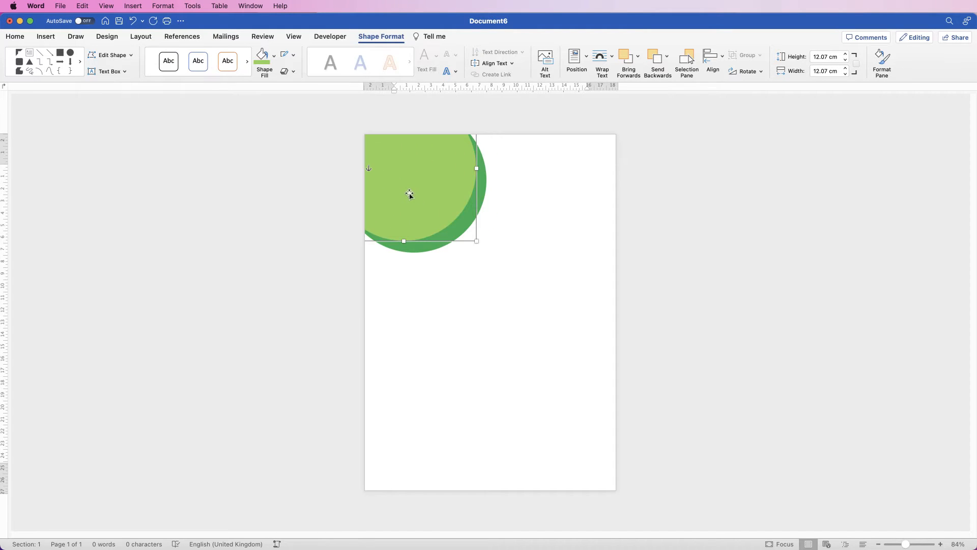
drag(410, 194, 413, 197)
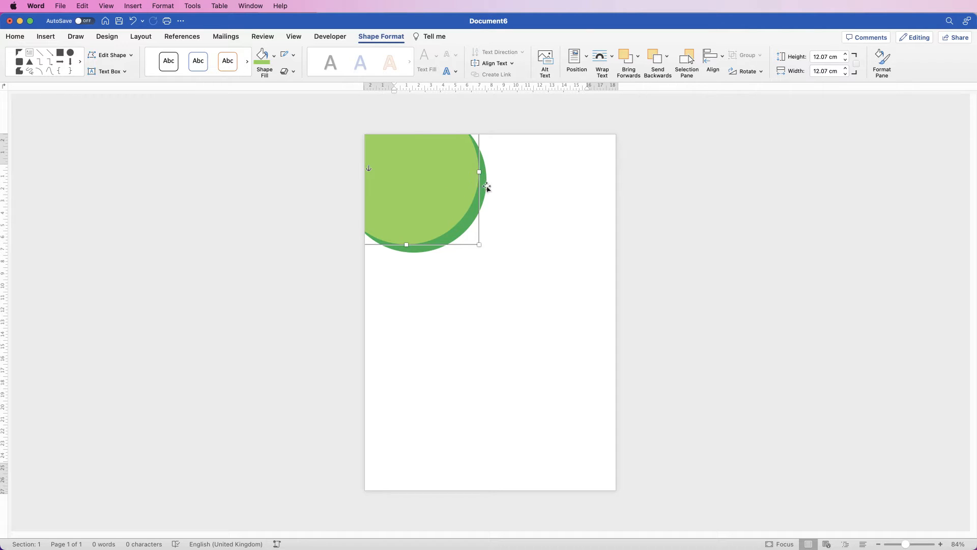
- Open the Selection Pane and toggle the light green circle's visibility off and back on
drag(486, 184, 485, 183)
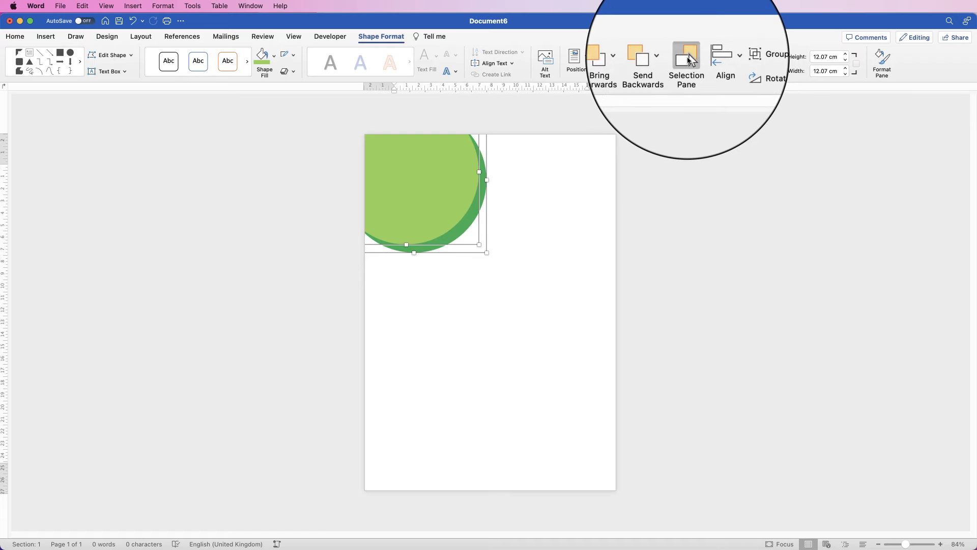
click(687, 60)
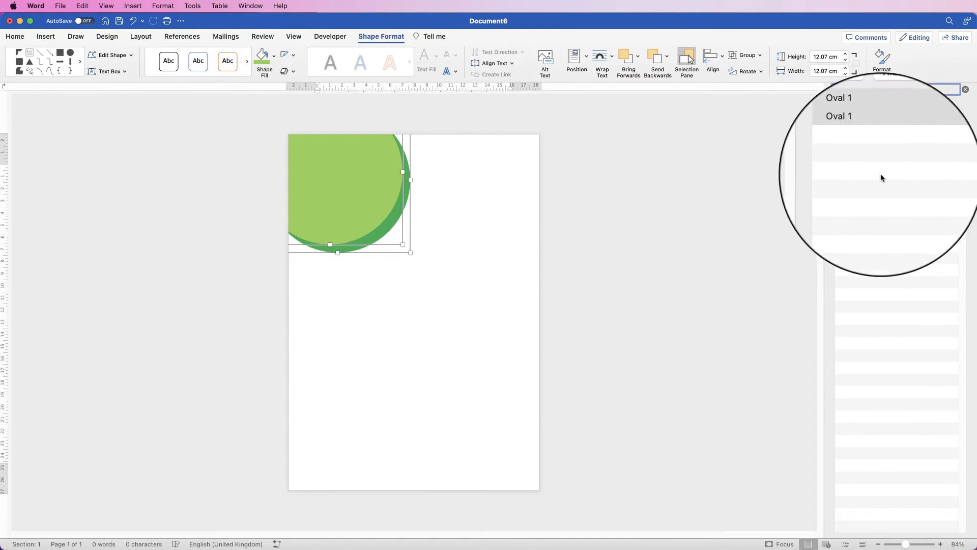
click(949, 125)
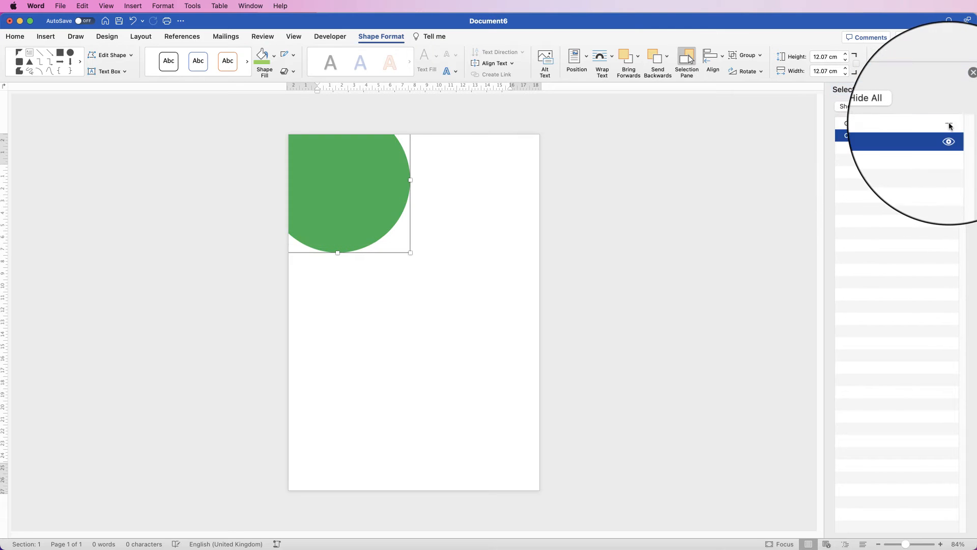
click(949, 125)
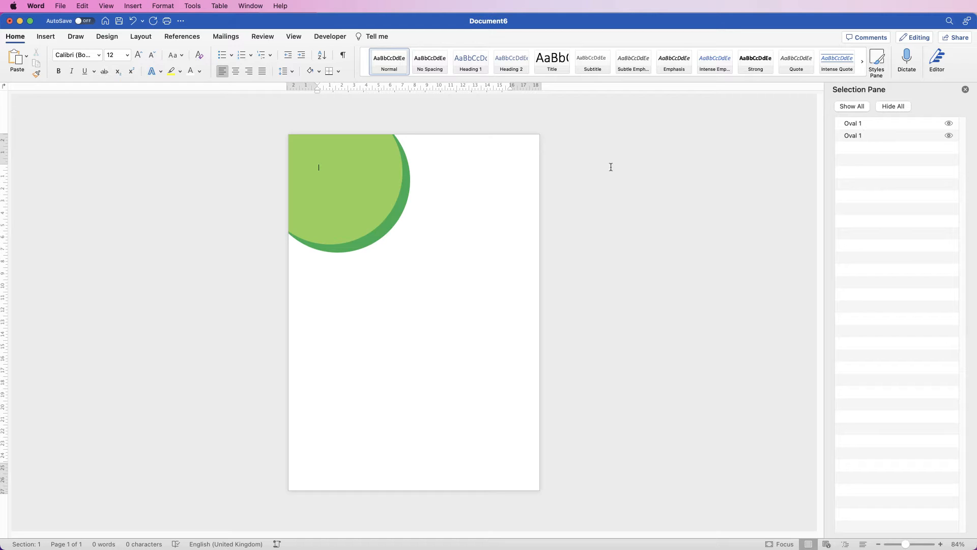
- Group the light green and dark green circles into one object
click(872, 125)
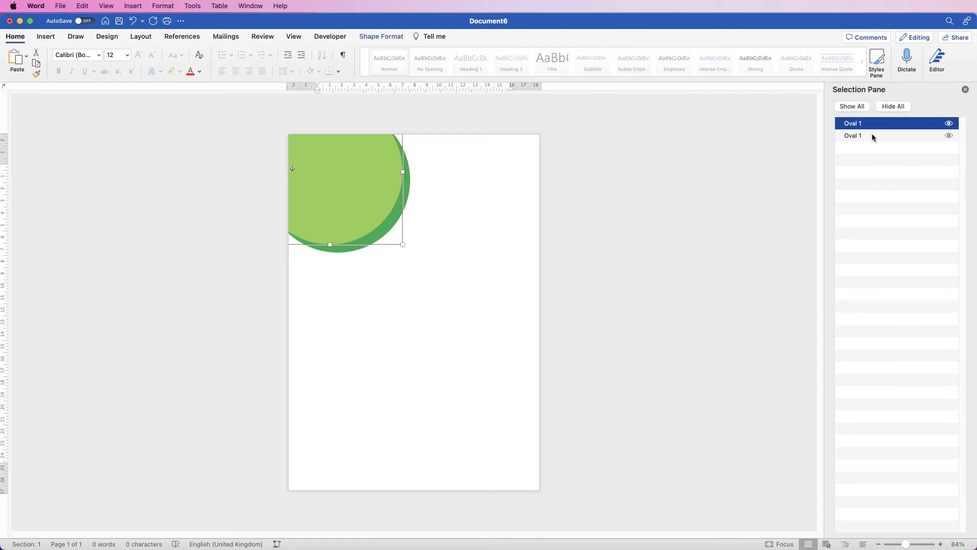
shift+click(871, 136)
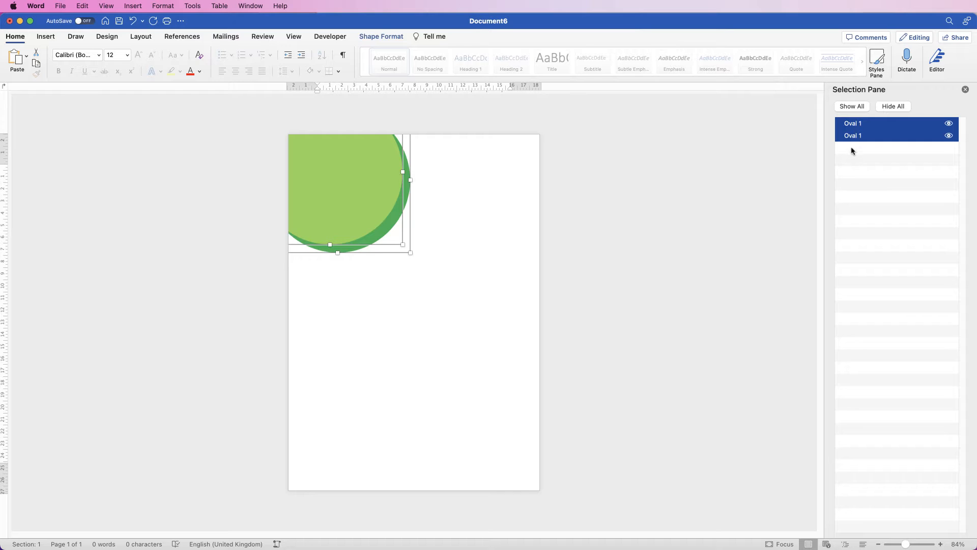
click(381, 36)
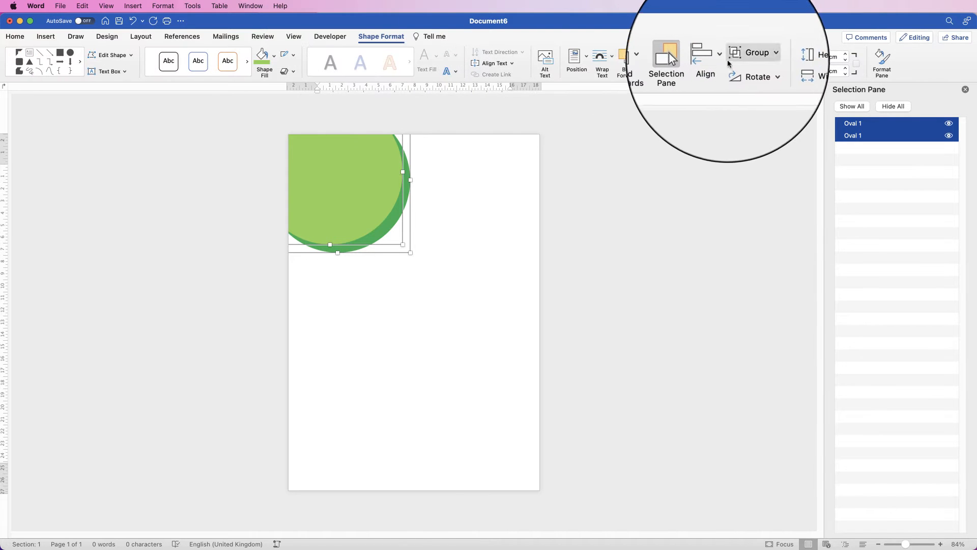
click(760, 56)
click(756, 68)
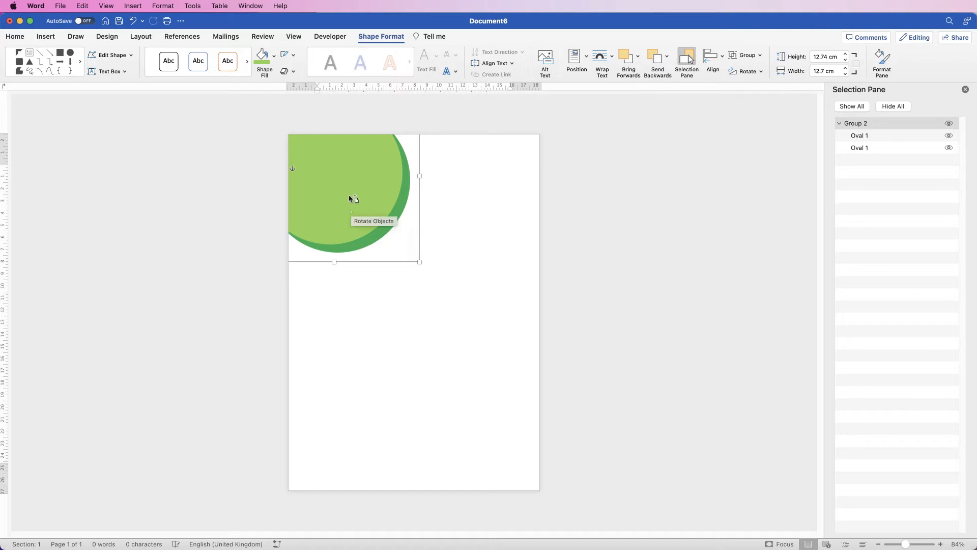
- Duplicate the circle group, rotate the copy half a turn and place it overlapping the page's lower-right corner
drag(353, 198, 457, 418)
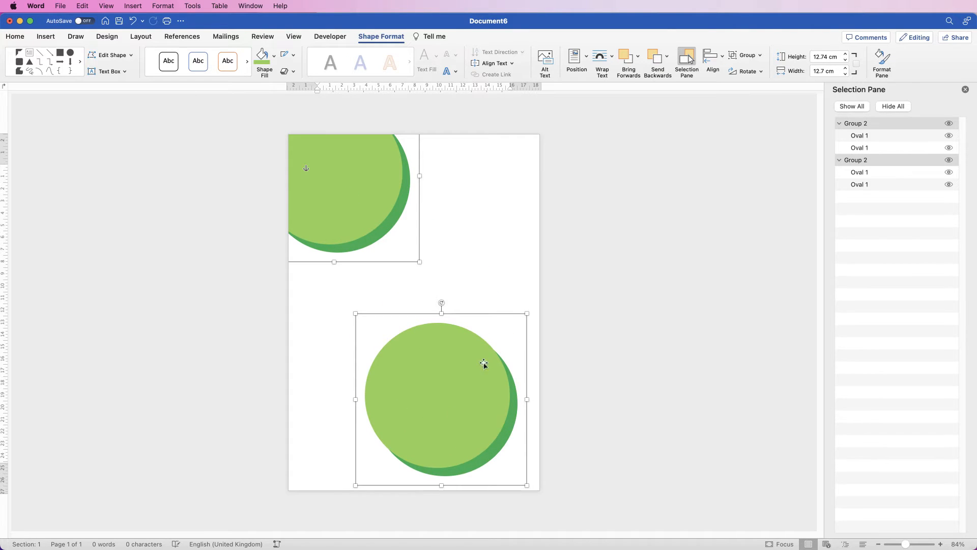
click(496, 301)
click(456, 391)
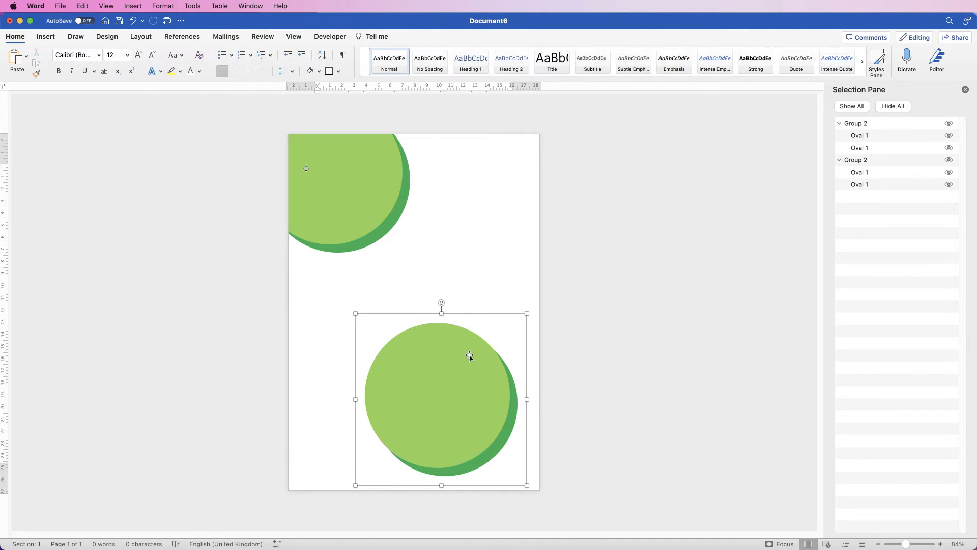
drag(442, 302, 440, 415)
drag(444, 383, 507, 443)
click(358, 304)
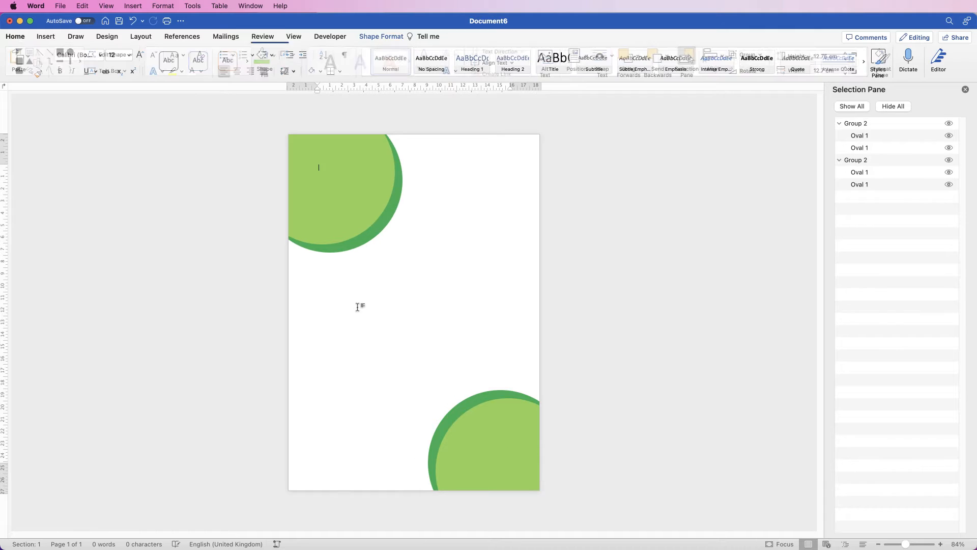
- Insert the white logo picture from the Logos folder into the document
click(45, 37)
click(135, 59)
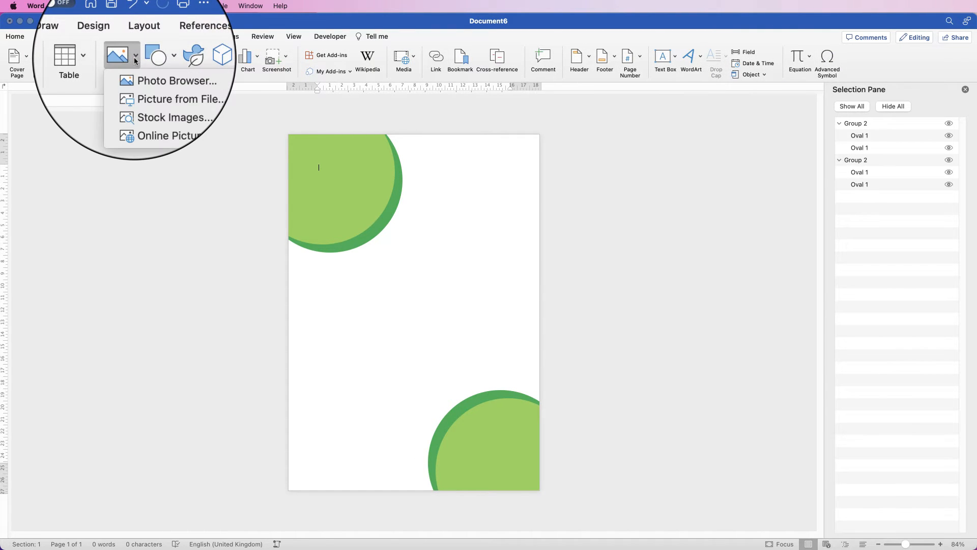
click(142, 88)
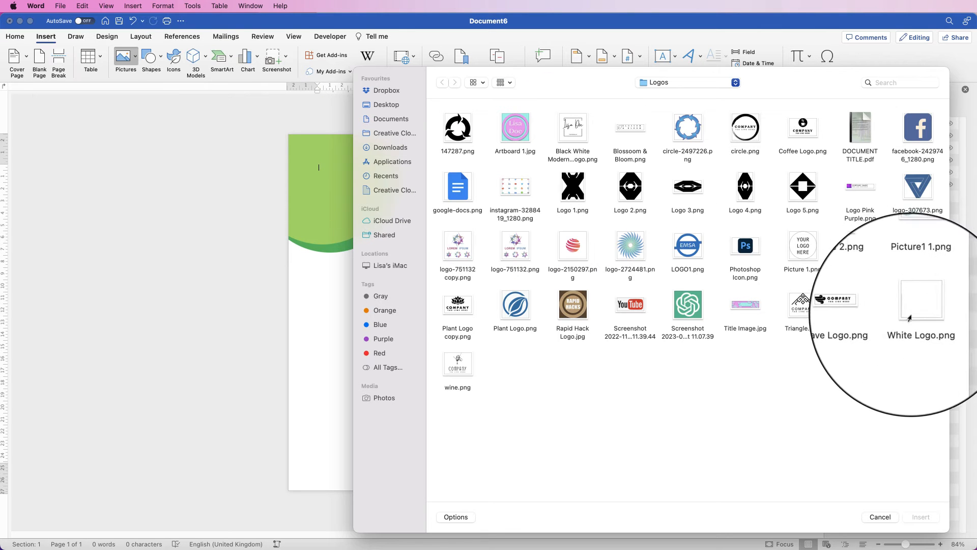
click(916, 308)
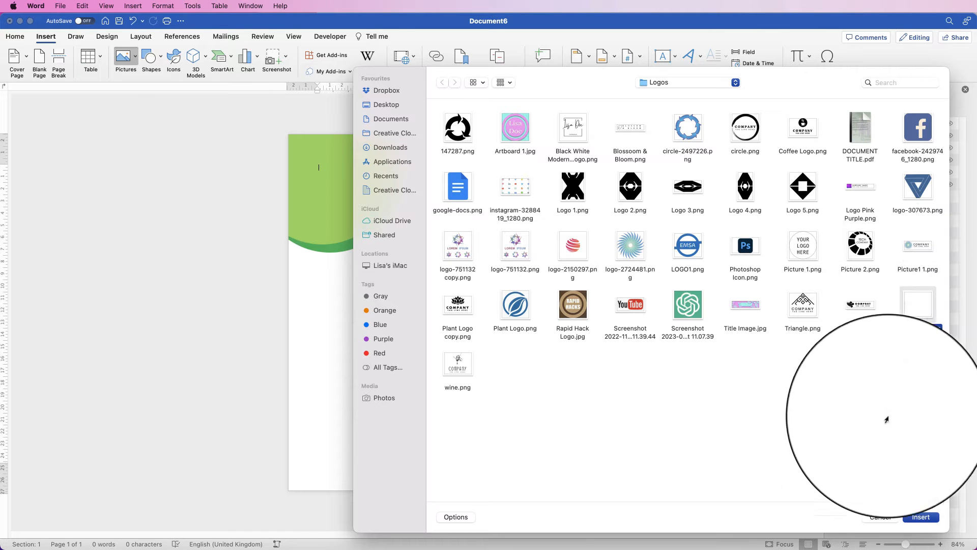
click(918, 518)
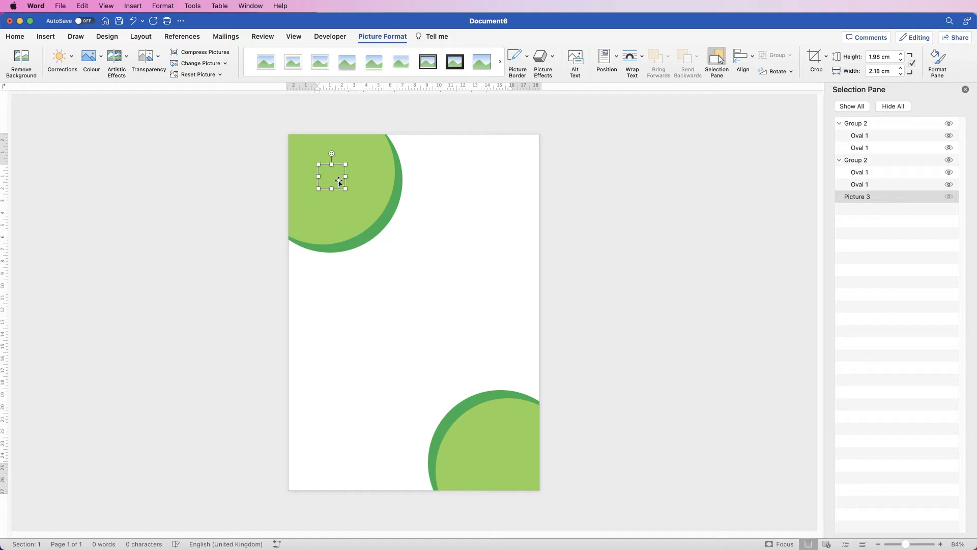
- Set the logo's text wrapping to In Front of Text and move it slightly up within the upper-left circle
click(632, 60)
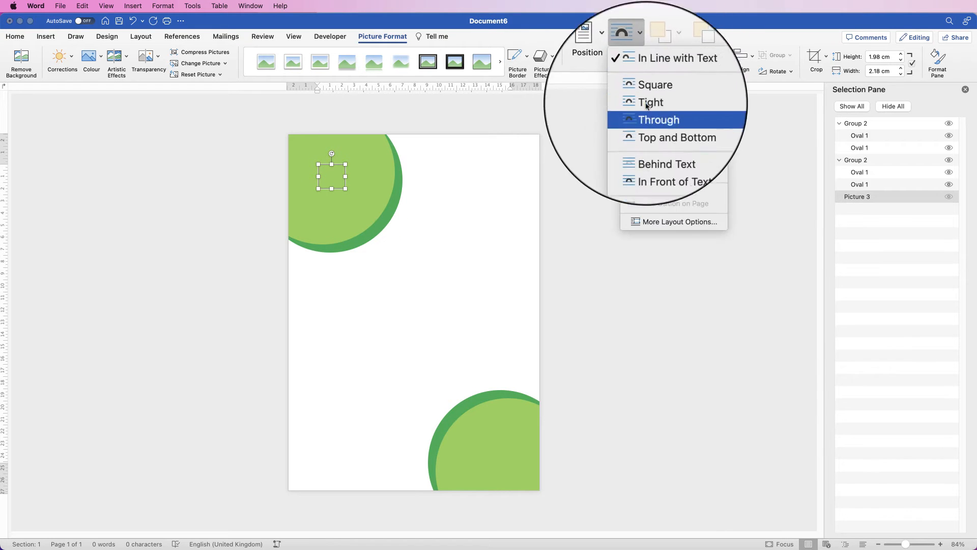
click(655, 160)
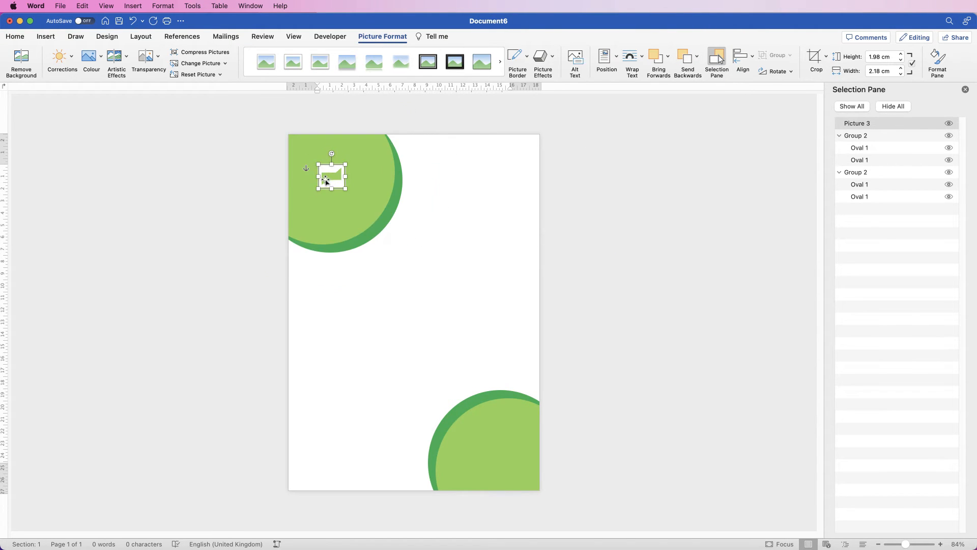
drag(331, 176, 333, 164)
click(336, 206)
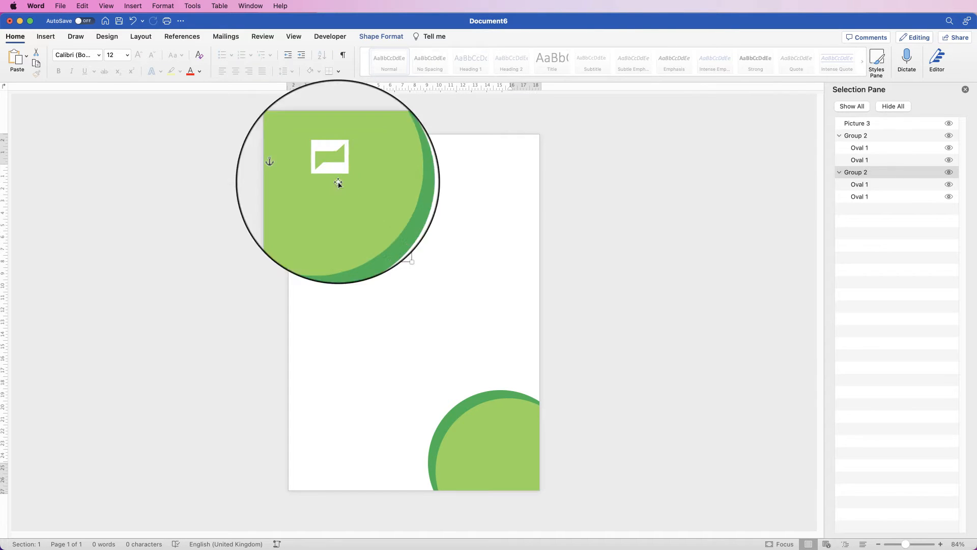
- Draw a text box below the logo in the upper-left circle and enter "Company Name" in it
click(46, 36)
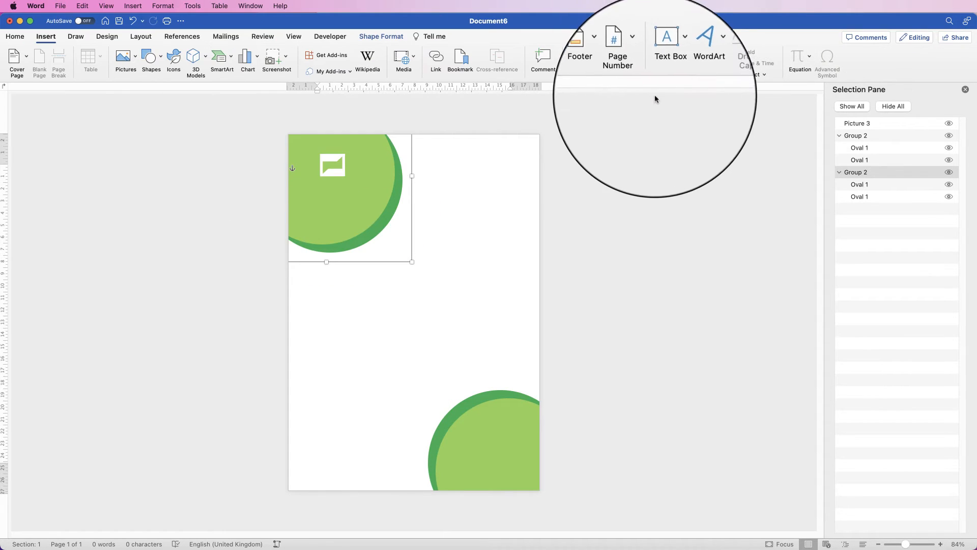
click(673, 56)
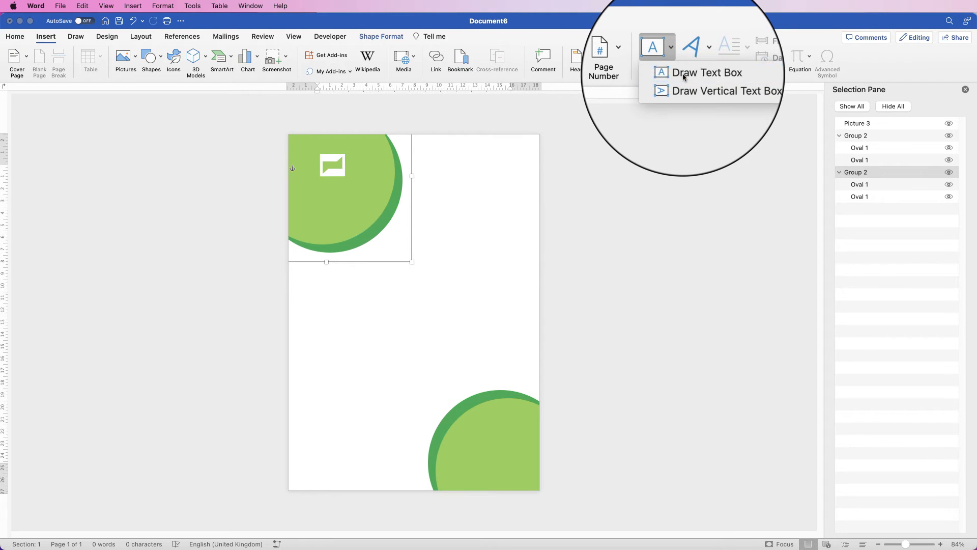
click(684, 77)
drag(306, 188, 302, 226)
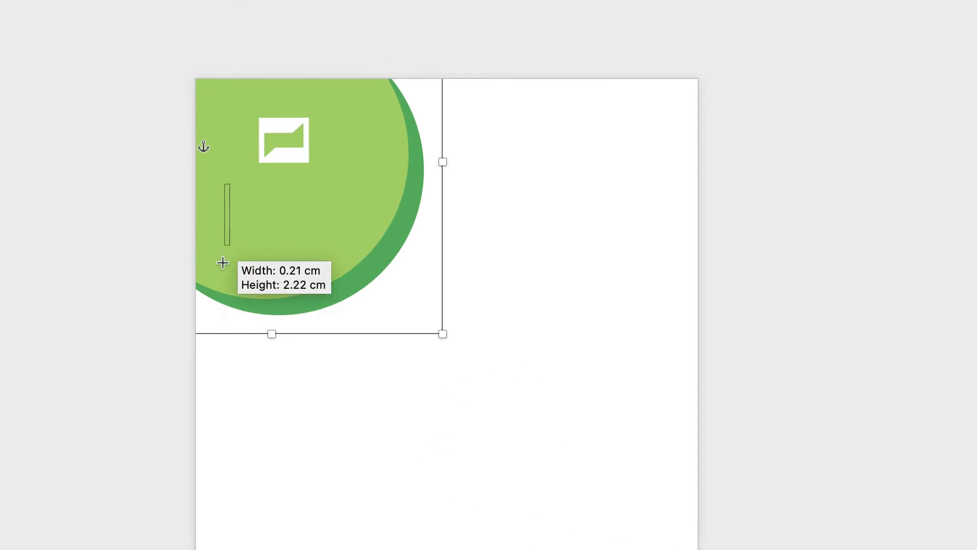
mouse_move(223, 262)
mouse_down()
mouse_move(390, 272)
mouse_move(414, 316)
mouse_up()
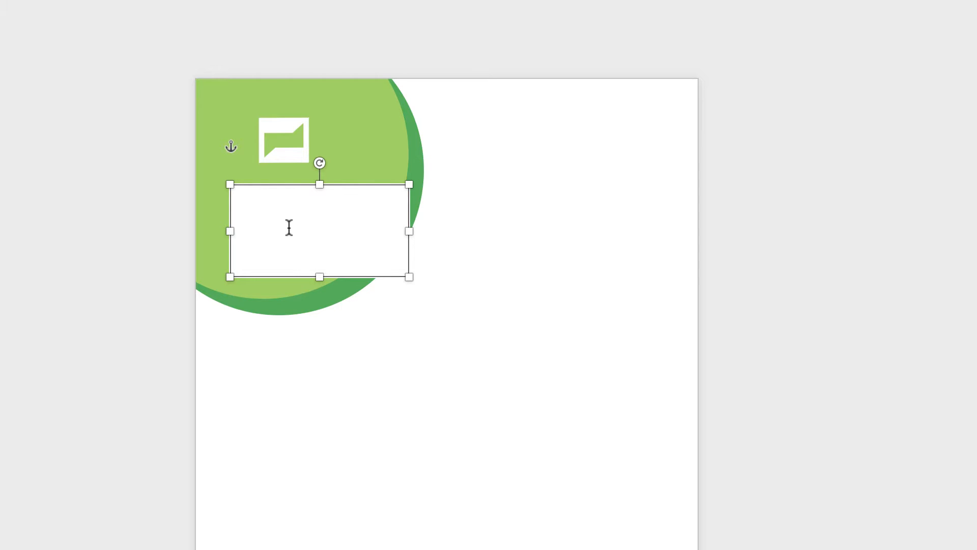
text(Company Name)
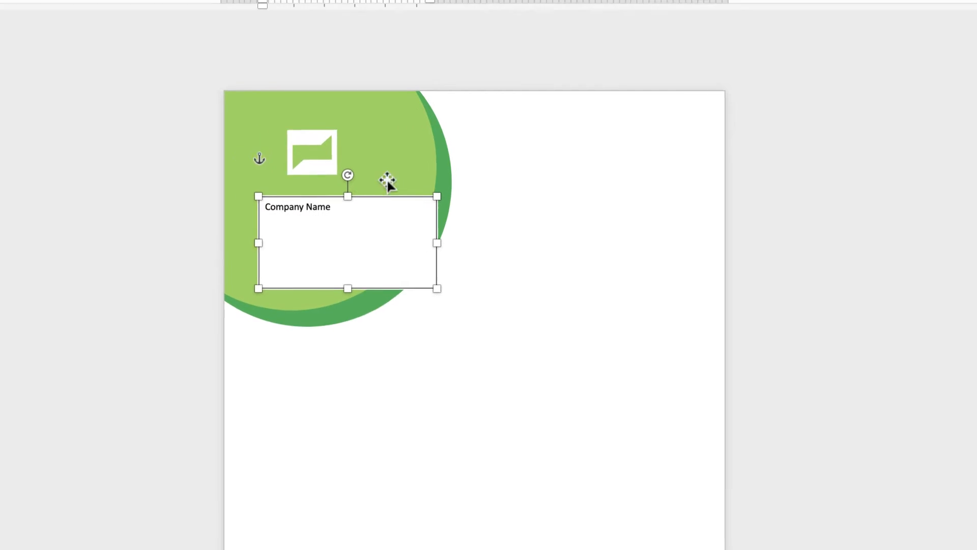
- Remove the outline and the fill from the Company Name text box
click(351, 168)
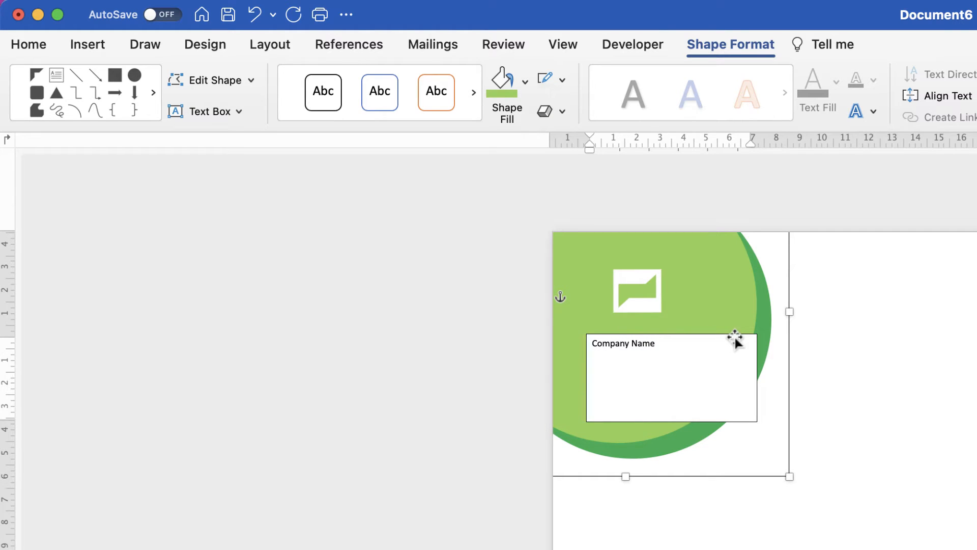
click(636, 377)
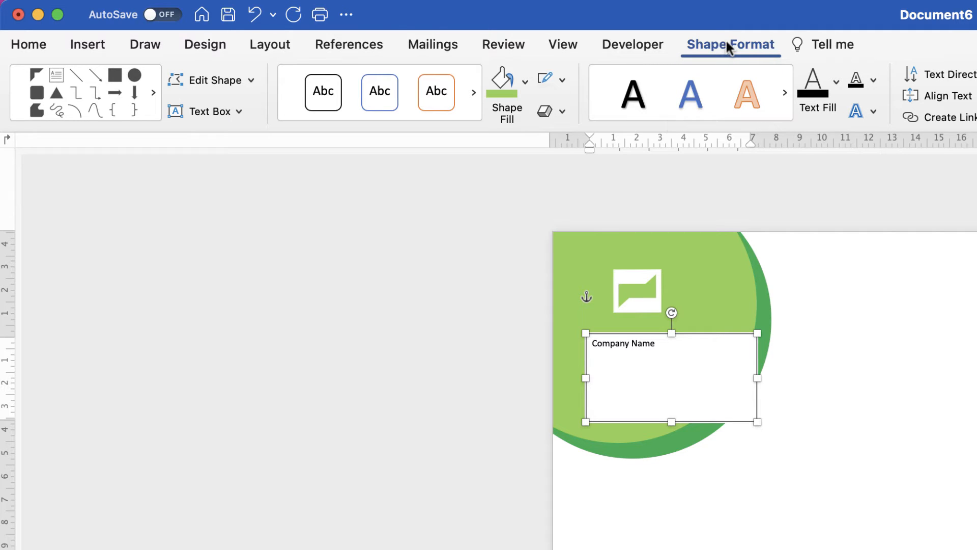
click(561, 78)
click(561, 112)
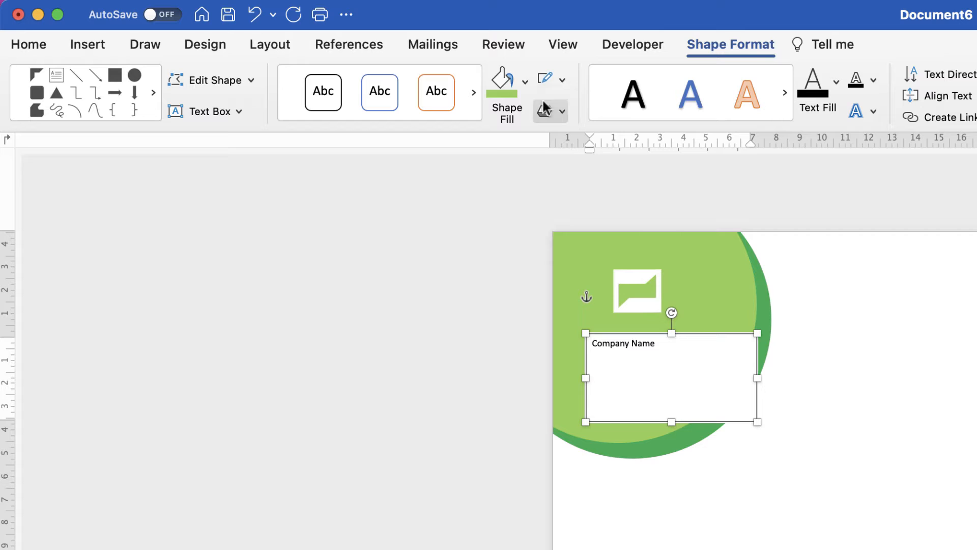
click(526, 81)
click(524, 122)
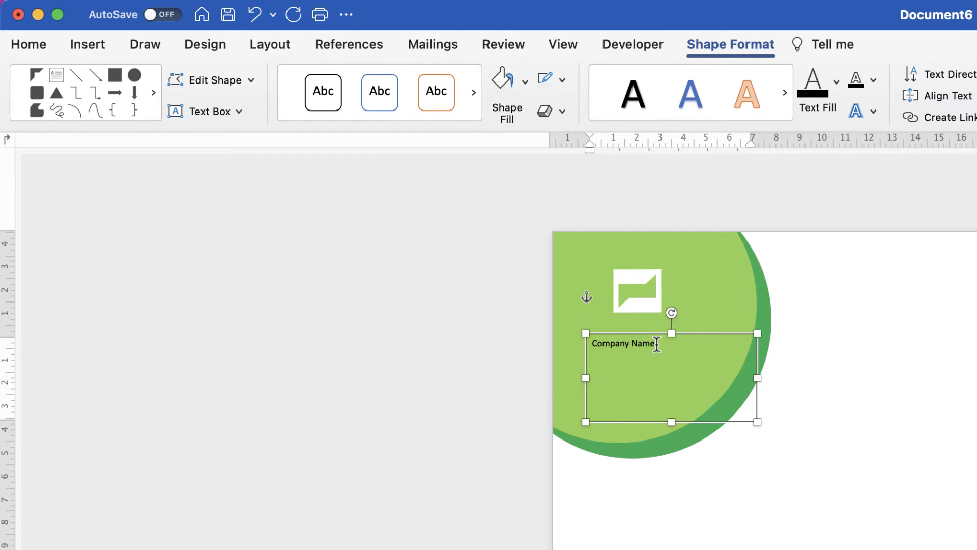
- Change the Company Name text to the Arial font and colour it white
drag(656, 344, 605, 344)
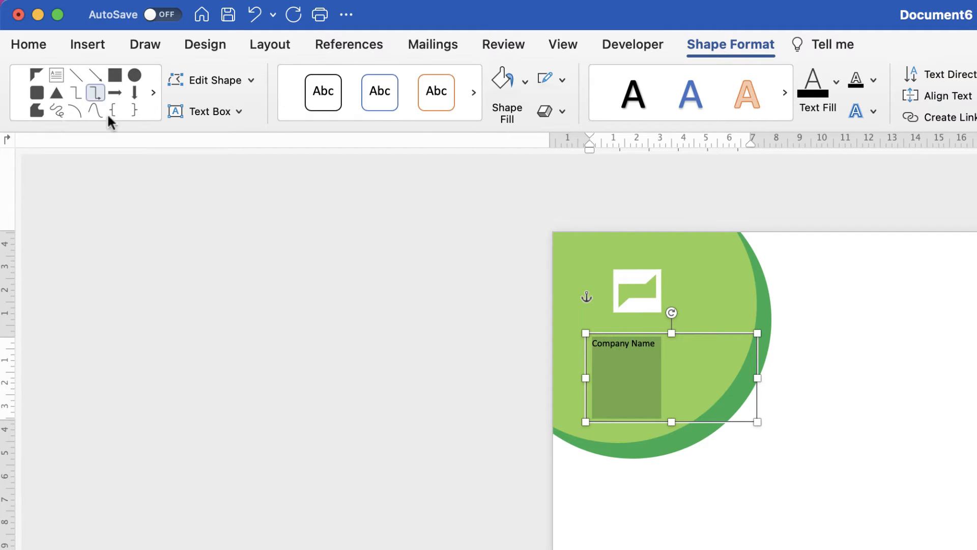
click(38, 45)
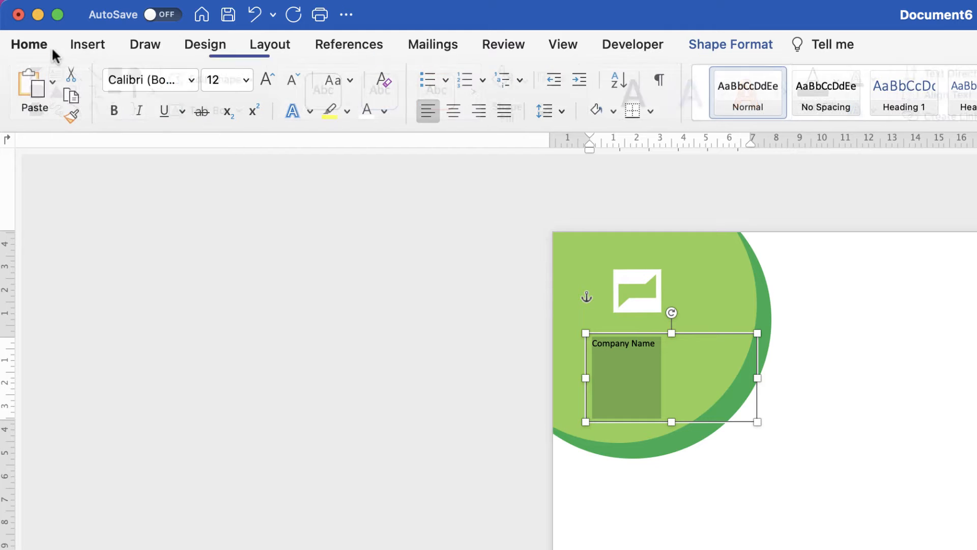
click(189, 80)
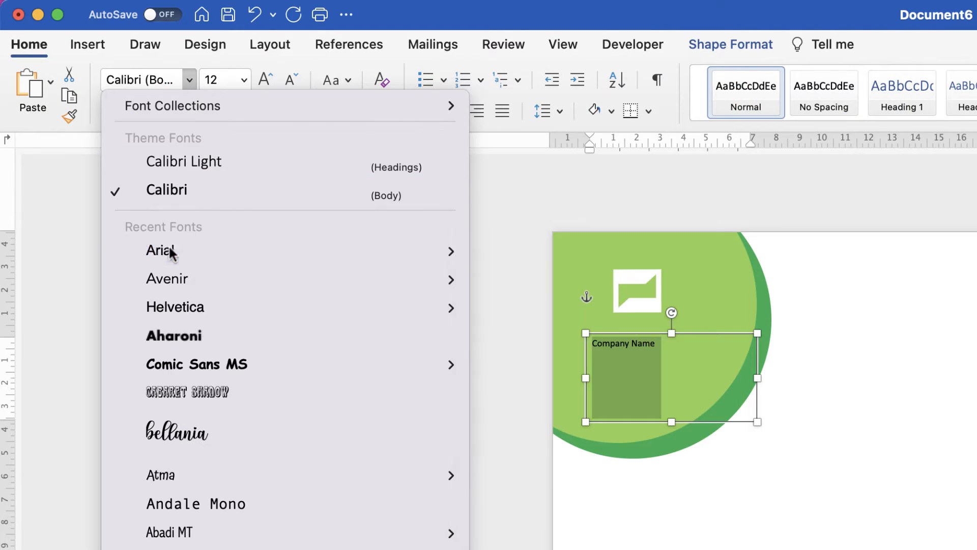
click(170, 245)
click(366, 112)
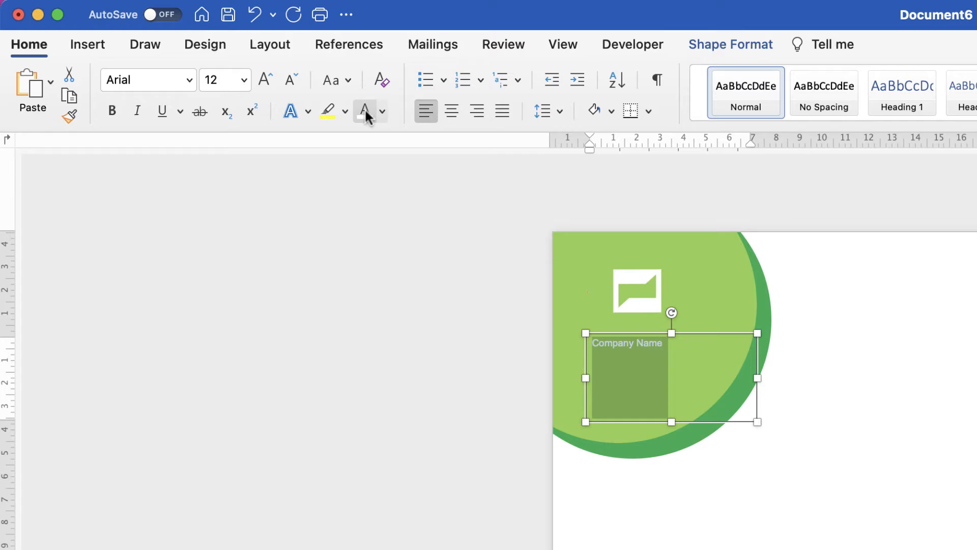
- Set the Company Name text to size 22 and shrink its text box to fit the words
click(265, 81)
click(262, 79)
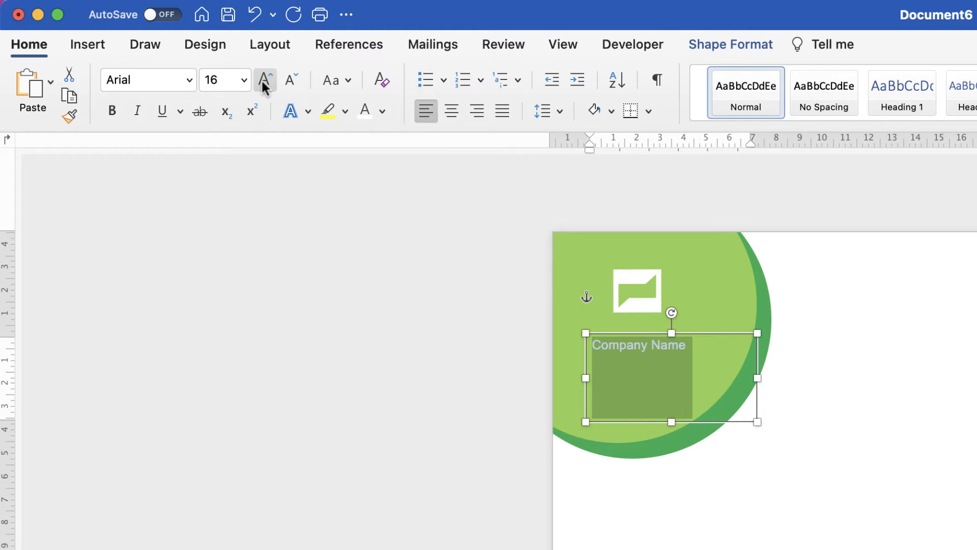
click(262, 79)
click(265, 80)
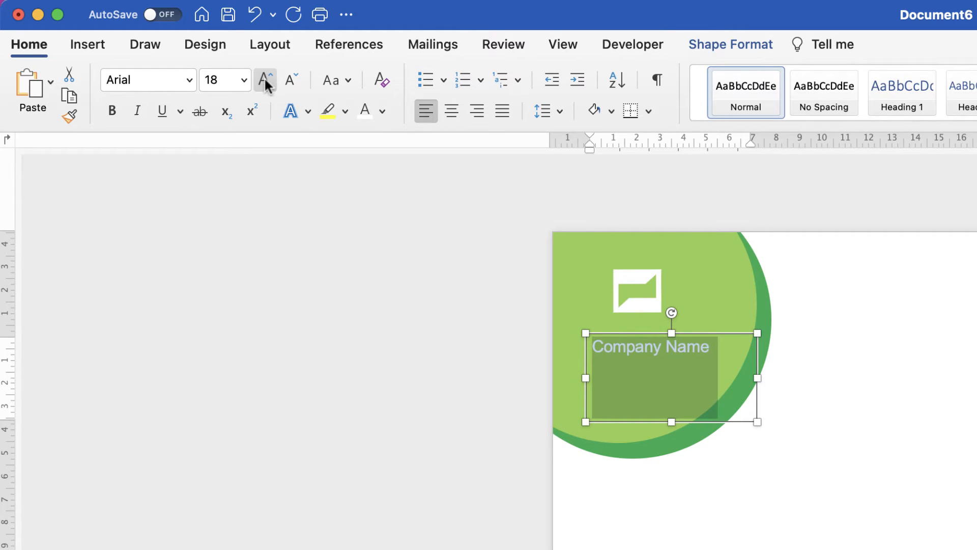
click(264, 79)
drag(673, 420, 673, 371)
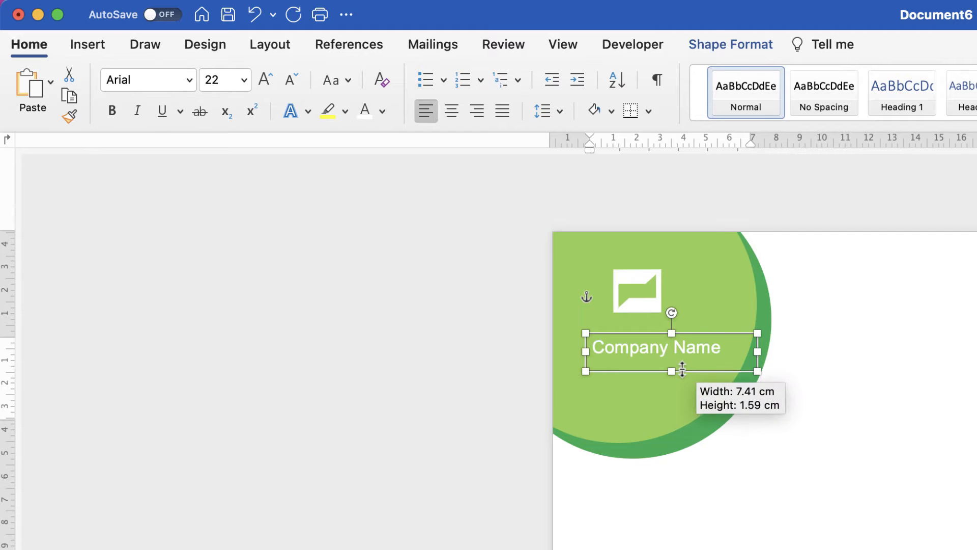
drag(758, 352, 738, 351)
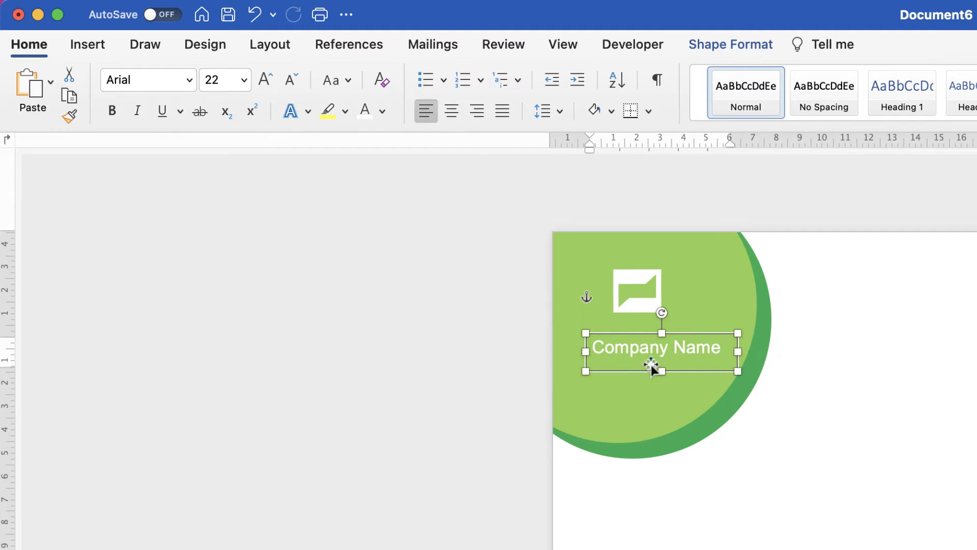
- Duplicate the Company Name text box below the original, widen the copy and replace its text with "Tag line or other text"
drag(661, 371, 646, 385)
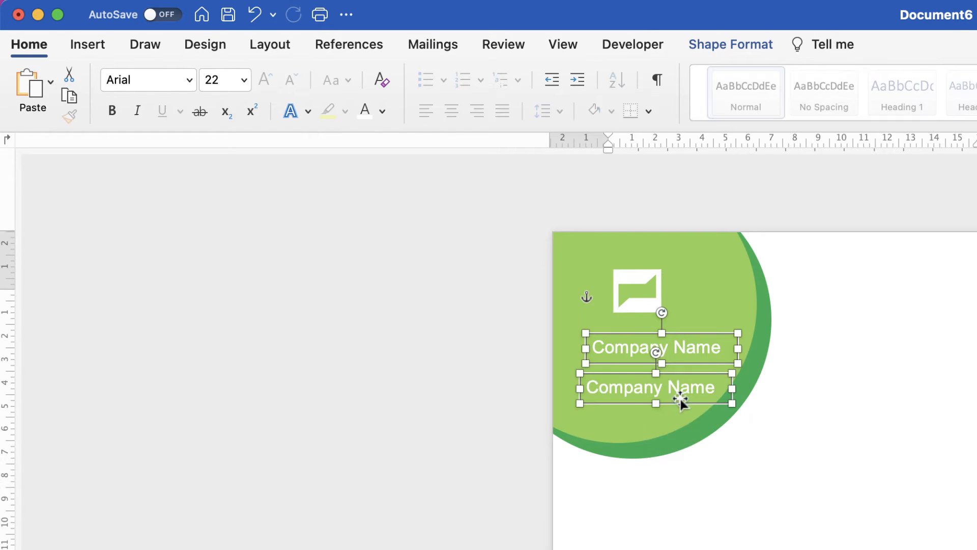
click(679, 392)
drag(723, 387, 621, 387)
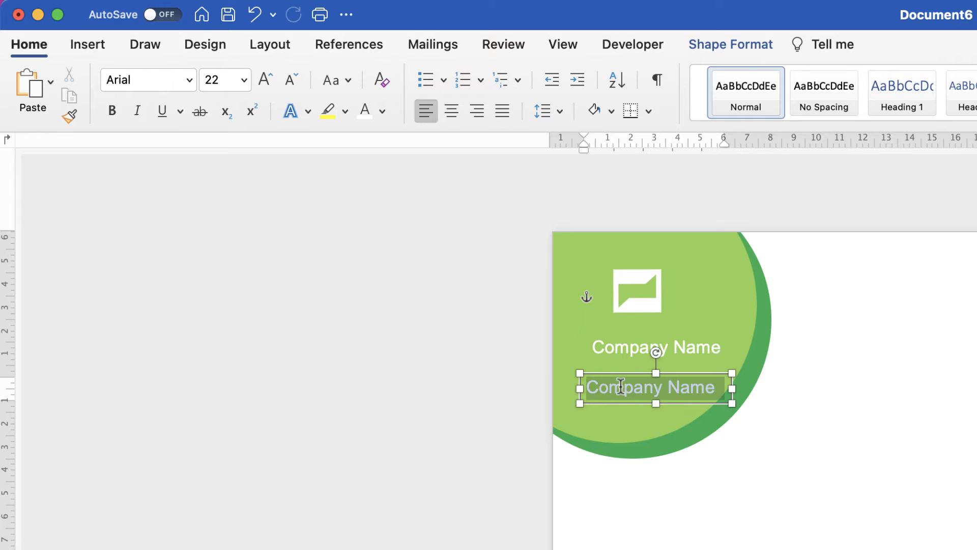
drag(733, 388, 772, 388)
text(T)
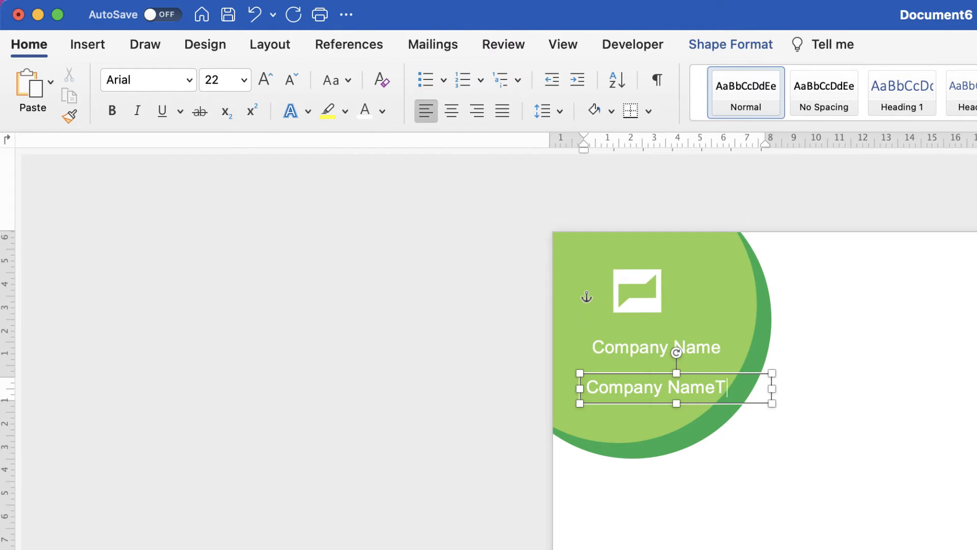
key(super+a)
text(Tag line or other text)
- Set the tag line text to size 16, narrow its text box and place it directly beneath the company name
key(super+a)
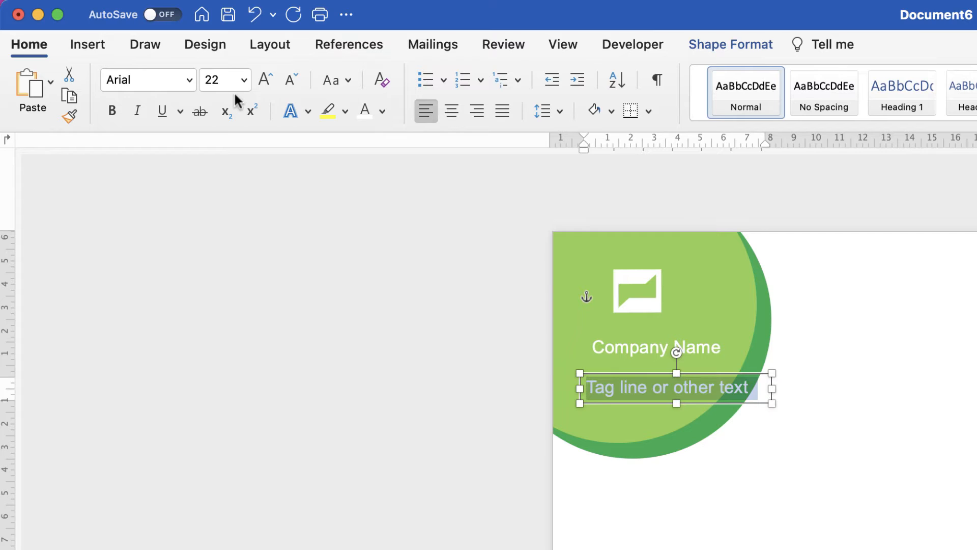
click(289, 80)
click(289, 80)
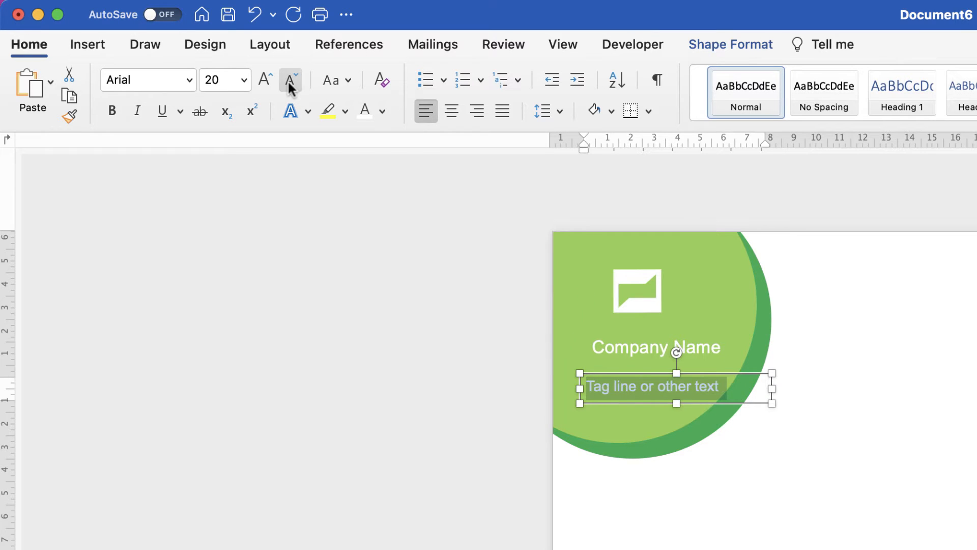
click(288, 81)
click(288, 78)
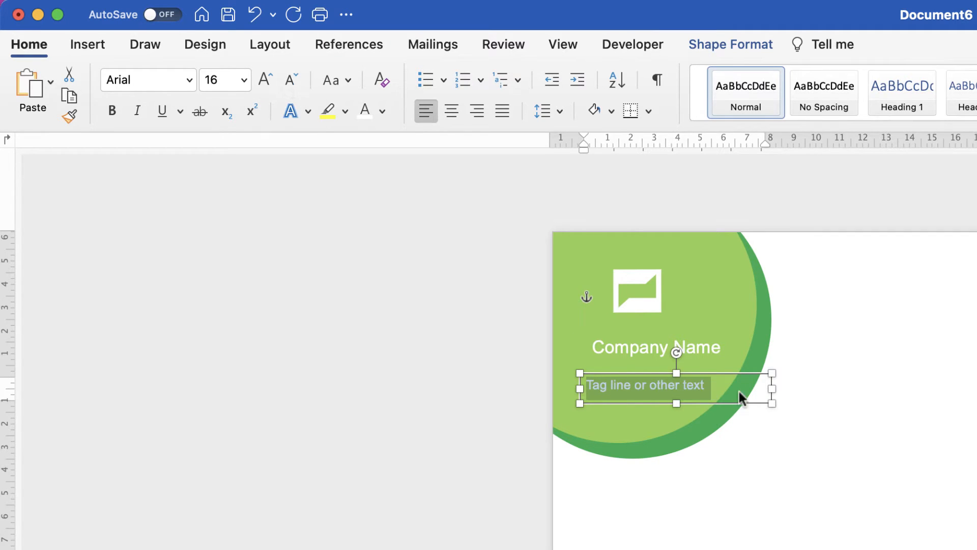
drag(772, 388, 730, 389)
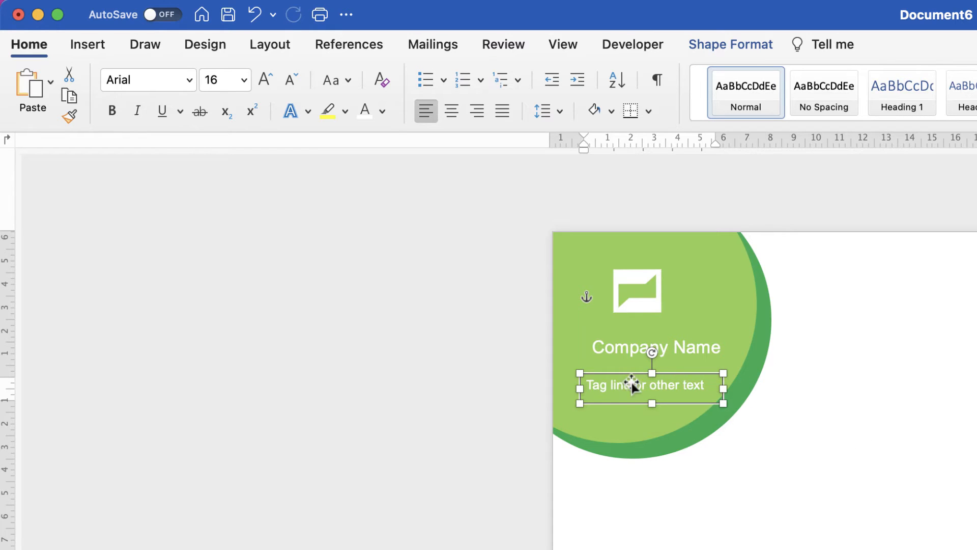
drag(629, 383, 635, 372)
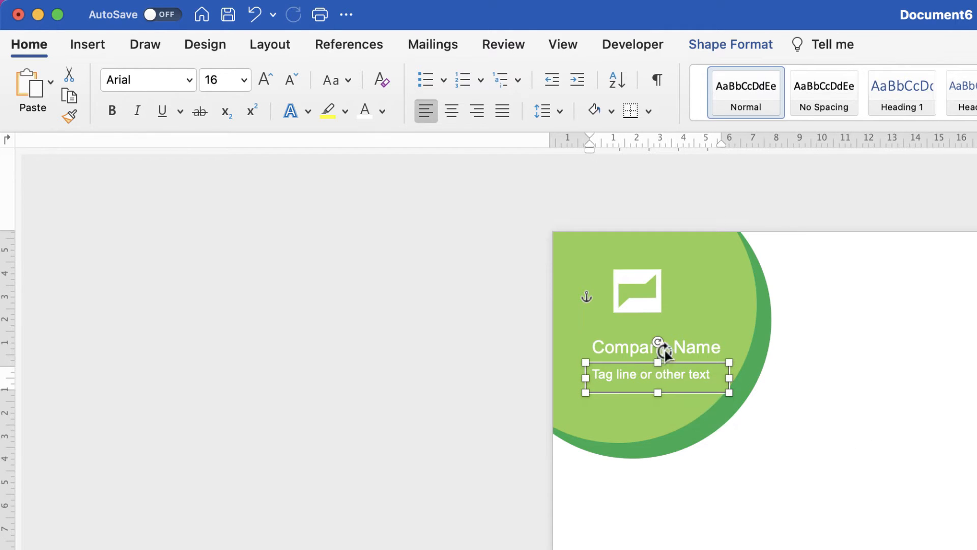
- Move the logo left to line up with the text, and move the company name and tag line up closer to it
drag(637, 307, 620, 307)
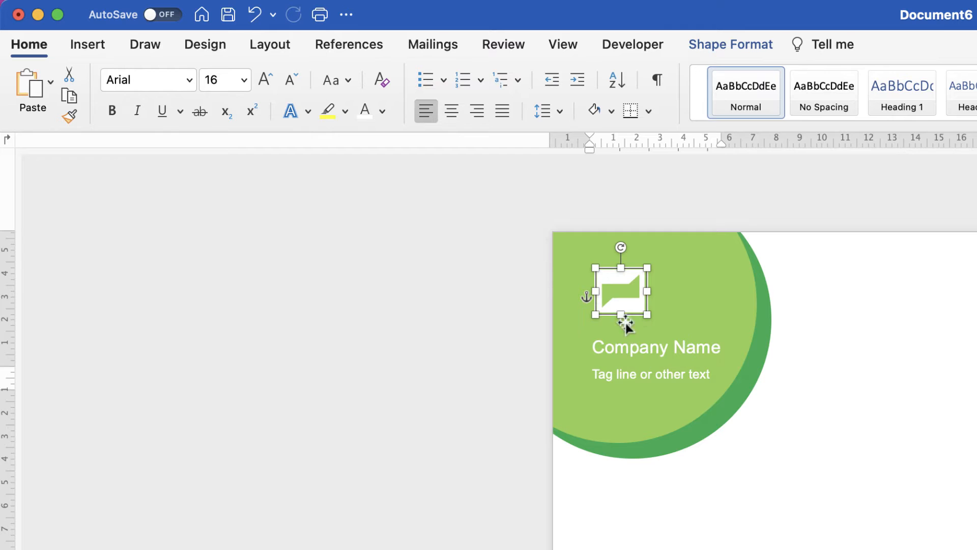
drag(627, 350, 627, 335)
drag(620, 379, 621, 364)
- Select the company name and tag line text boxes together and align them along their left edges
click(625, 336)
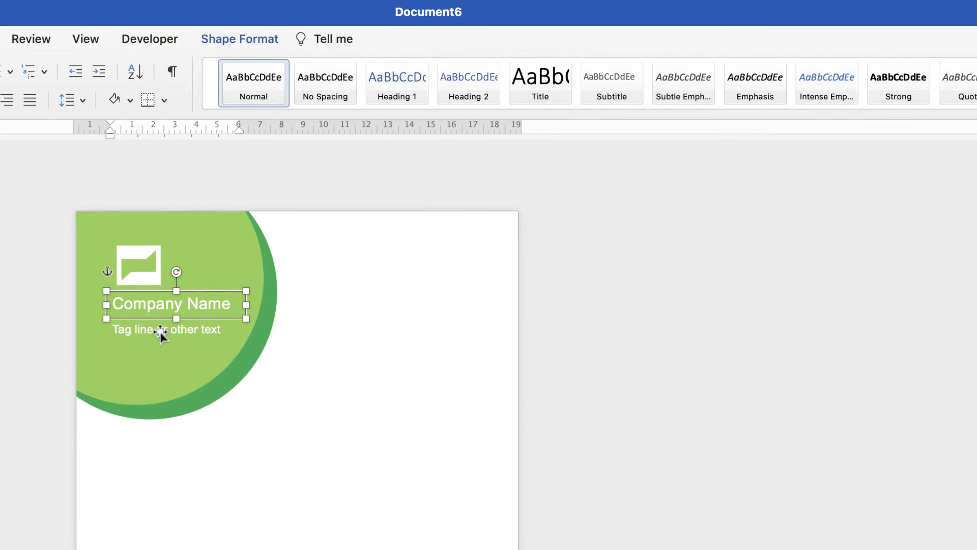
shift+click(153, 330)
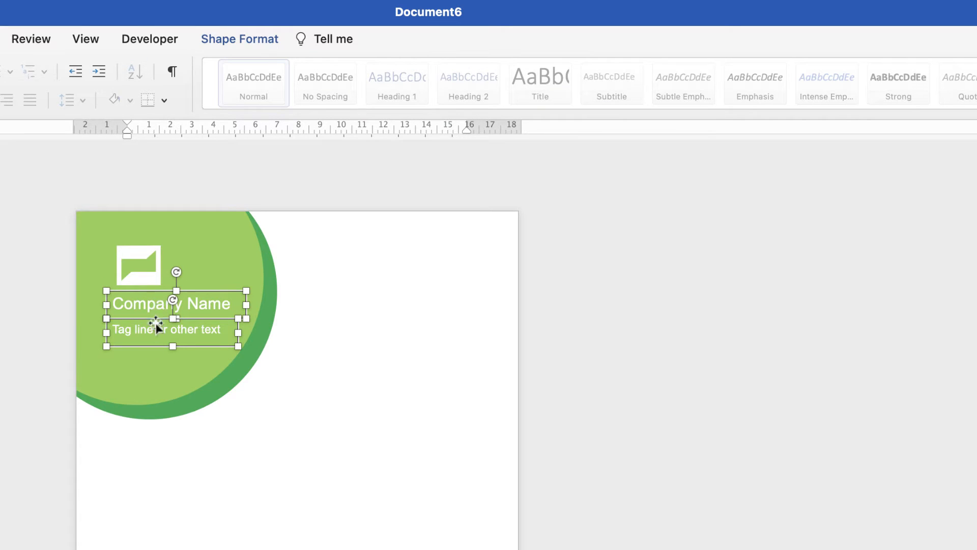
click(266, 38)
click(838, 78)
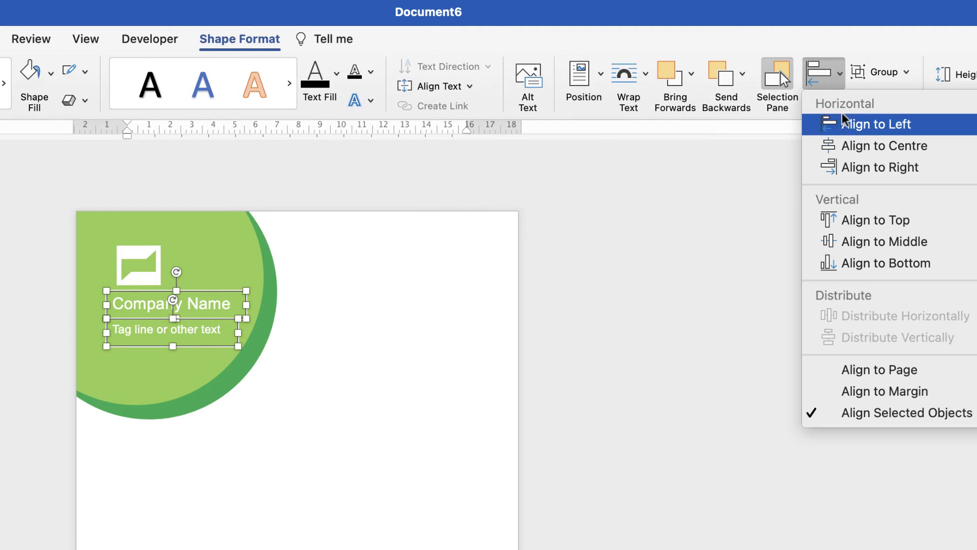
click(842, 125)
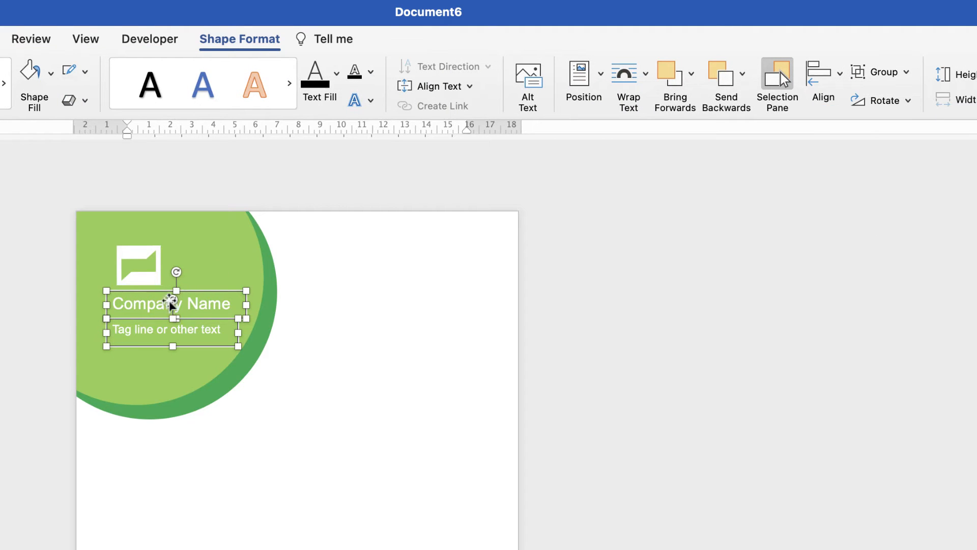
- Align the logo, company name and tag line along their left edges and group all three
click(133, 278)
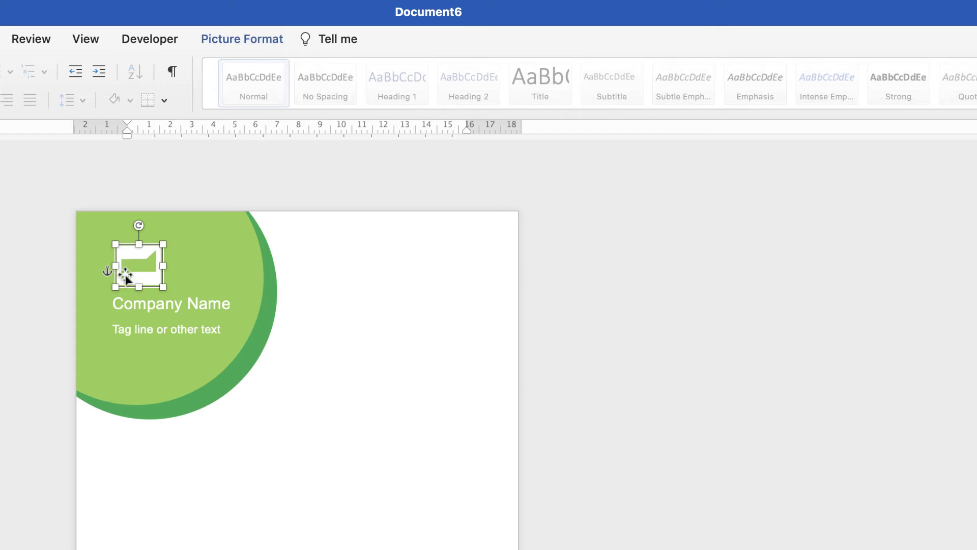
click(130, 303)
shift+click(129, 330)
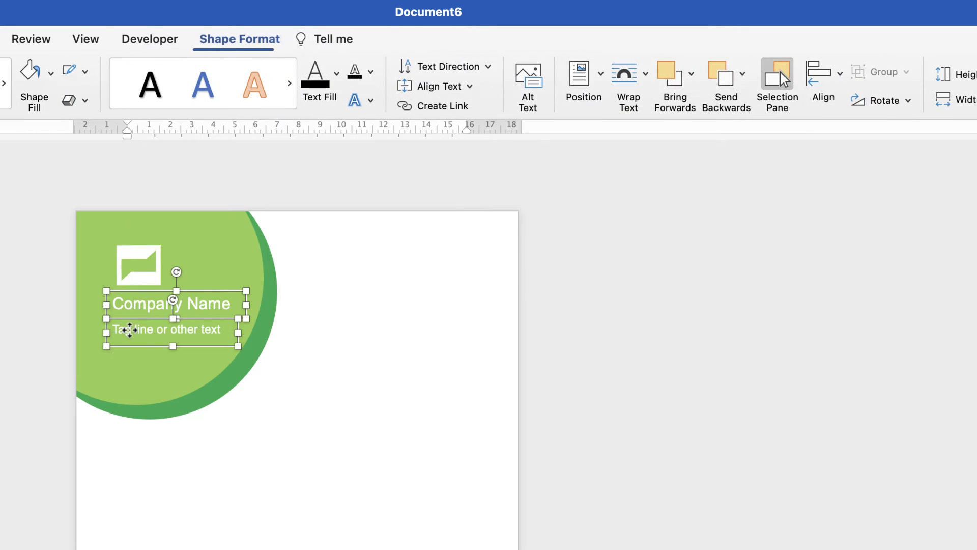
shift+click(136, 265)
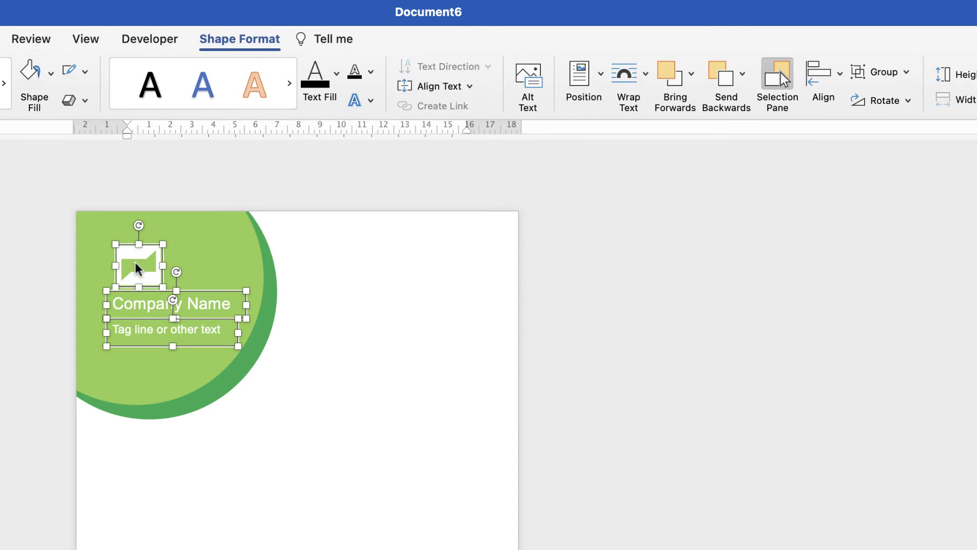
click(831, 81)
click(866, 124)
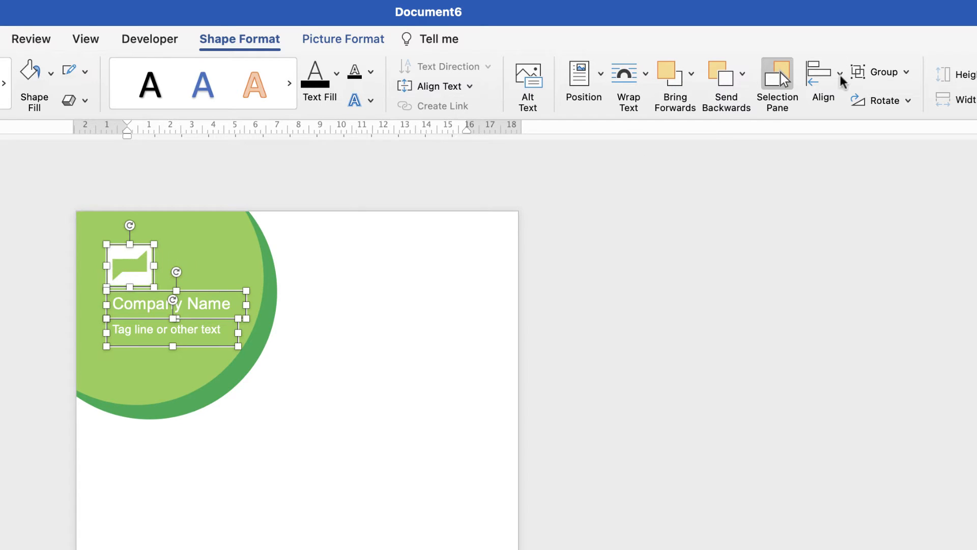
click(883, 72)
click(891, 93)
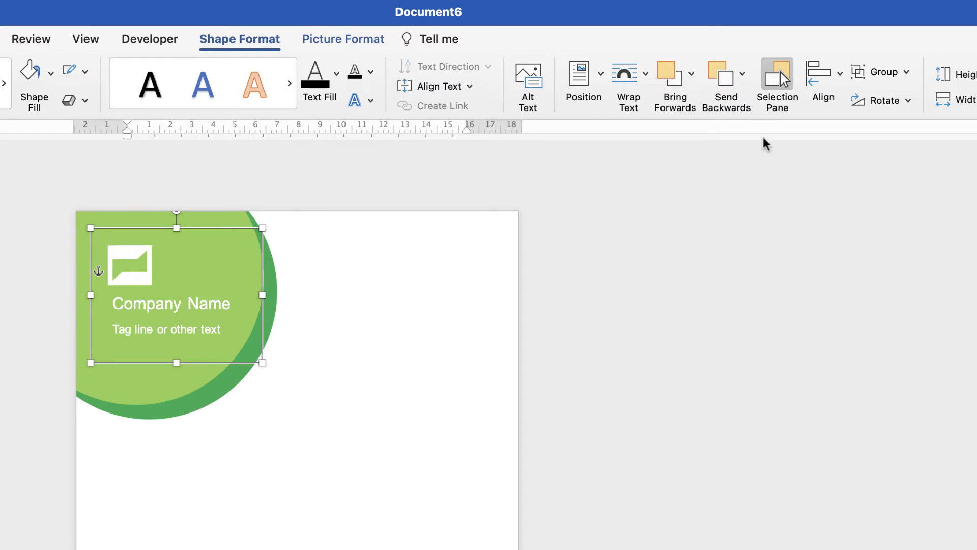
- Nudge the logo slightly to the right so its edge lines up with the company name's lettering
click(152, 265)
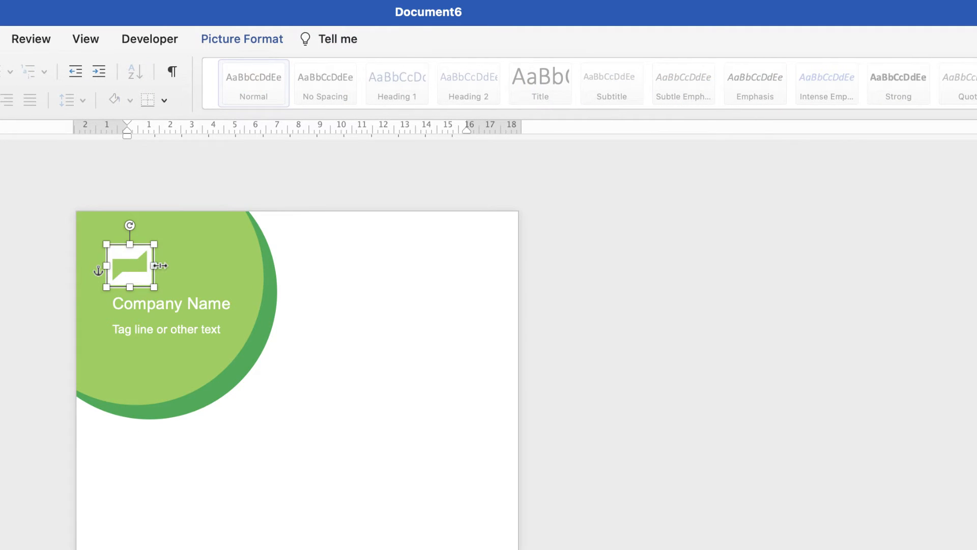
key(Right)
key(Right)
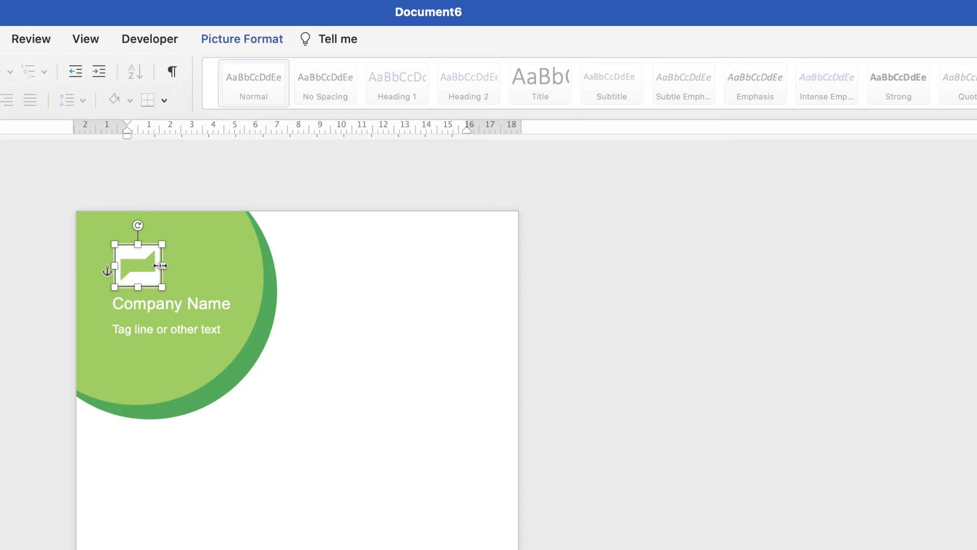
- Group the logo, company name and tag line, and move the logo and name down closer to the tag line
shift+click(179, 304)
shift+click(170, 331)
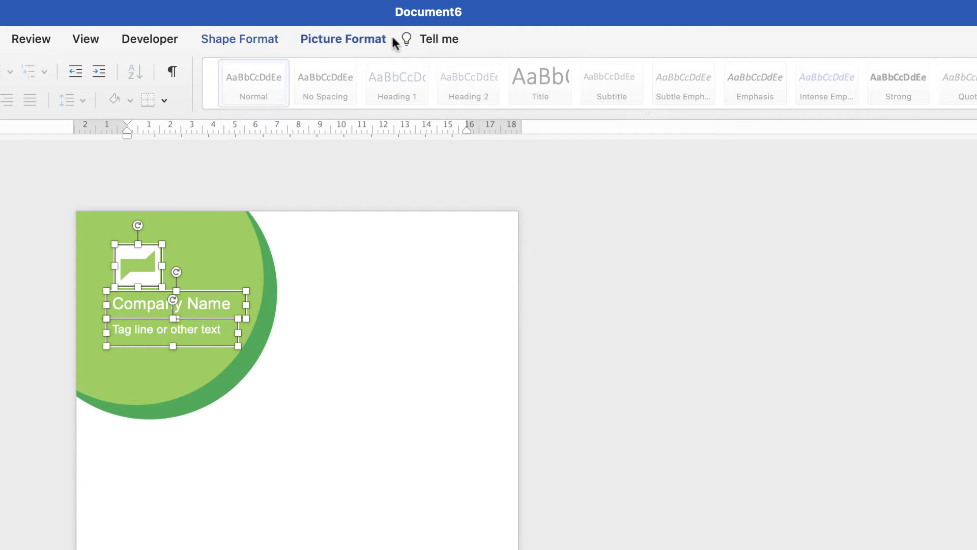
click(365, 37)
click(918, 74)
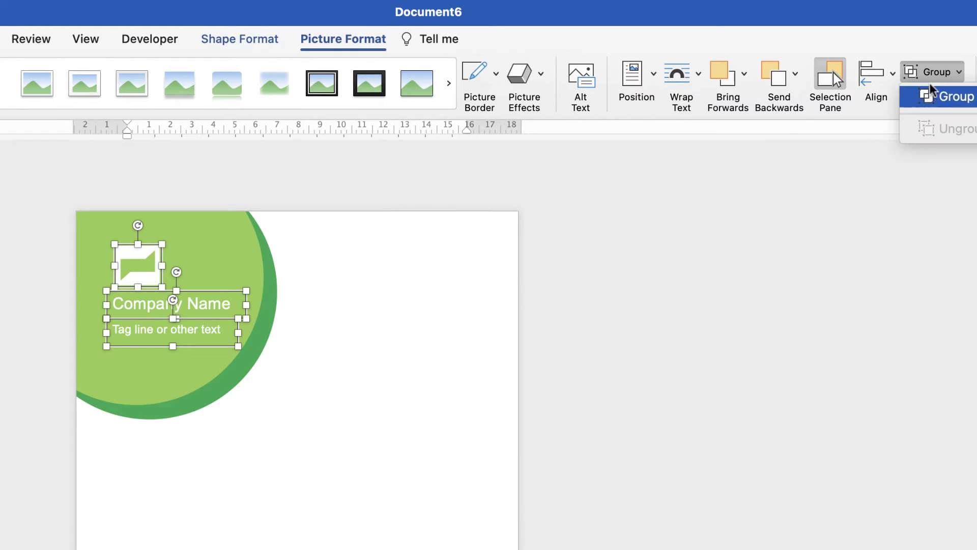
click(940, 96)
mouse_move(149, 318)
mouse_down()
mouse_move(159, 336)
mouse_move(159, 322)
mouse_up()
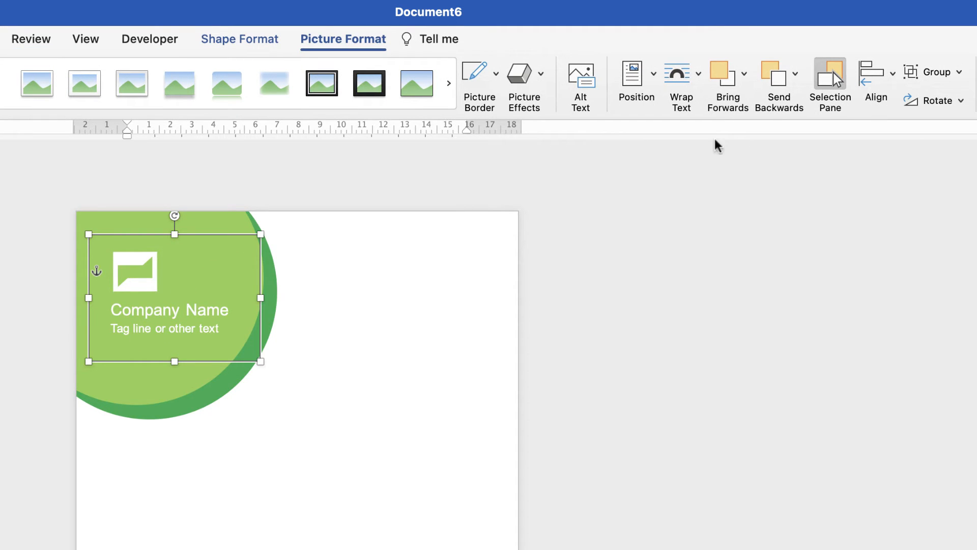
- Ungroup the logo, company name and tag line, and clear the selection
click(958, 74)
click(948, 133)
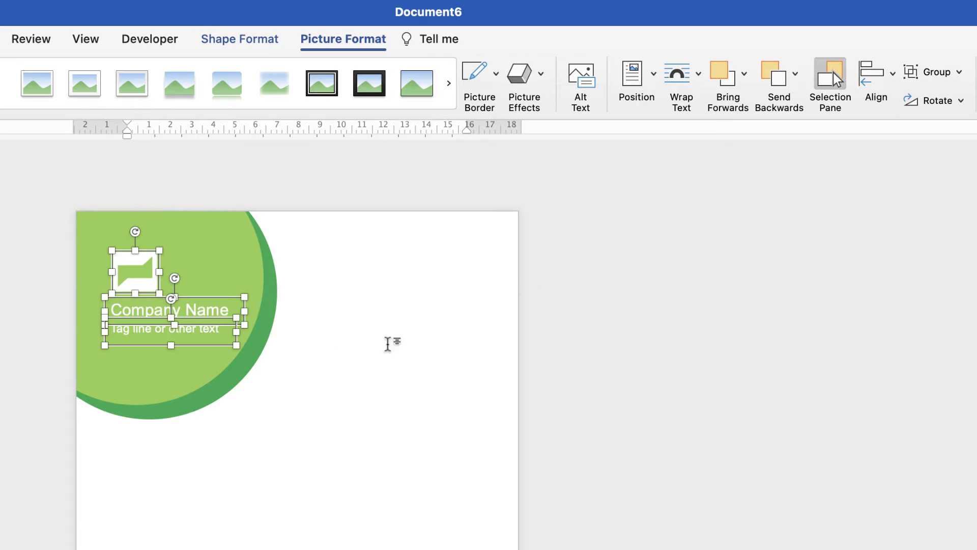
click(246, 383)
- Place three copies of the tag line text box, stacked one below another, inside the lower-right page circle
click(172, 330)
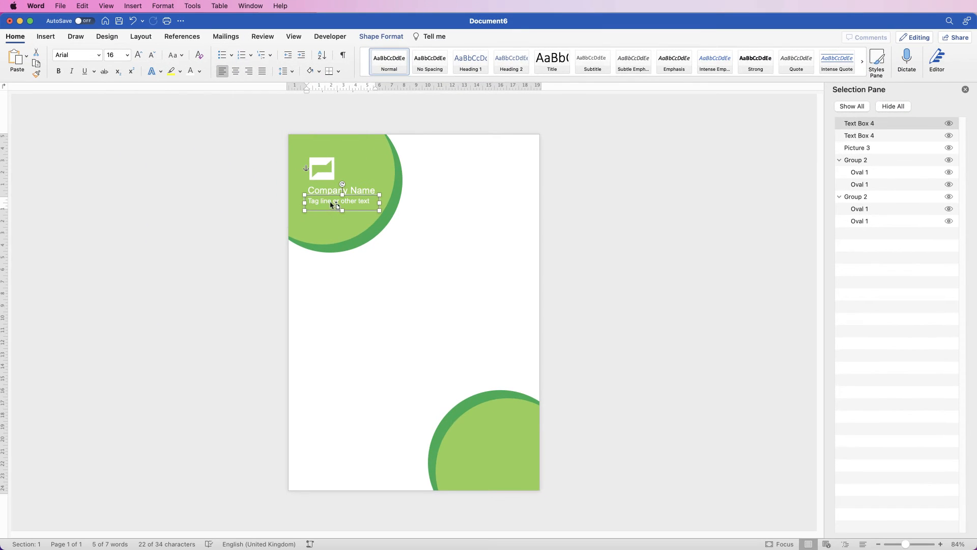
drag(331, 206, 497, 440)
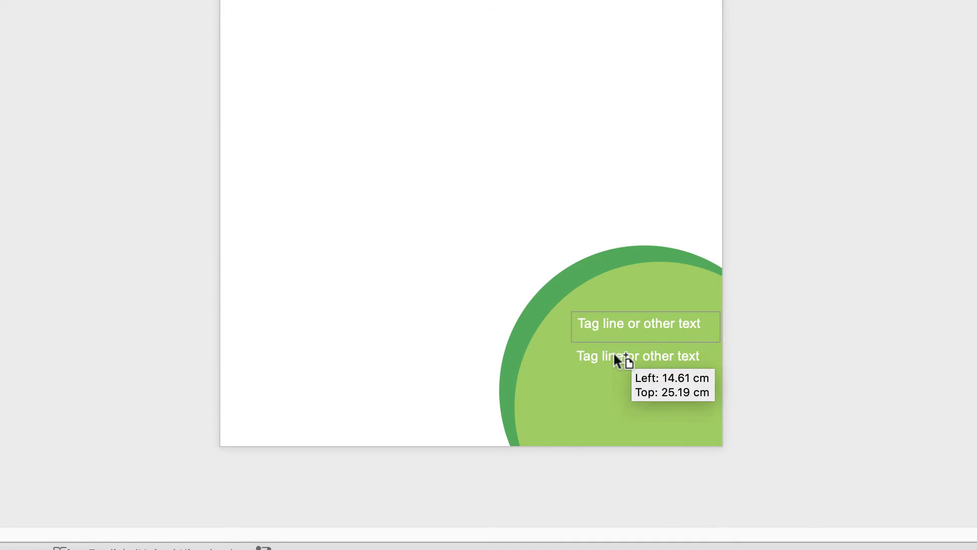
drag(615, 359, 615, 366)
click(607, 397)
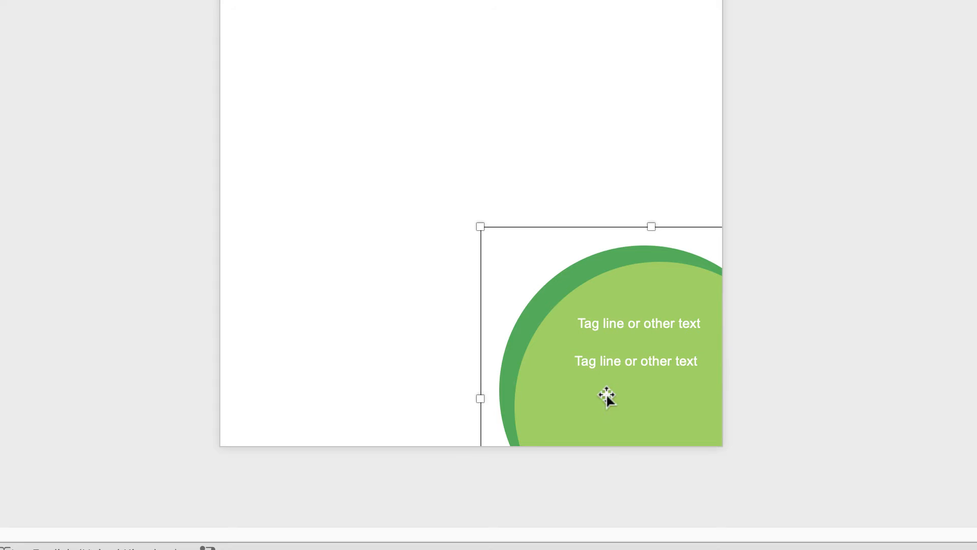
click(609, 360)
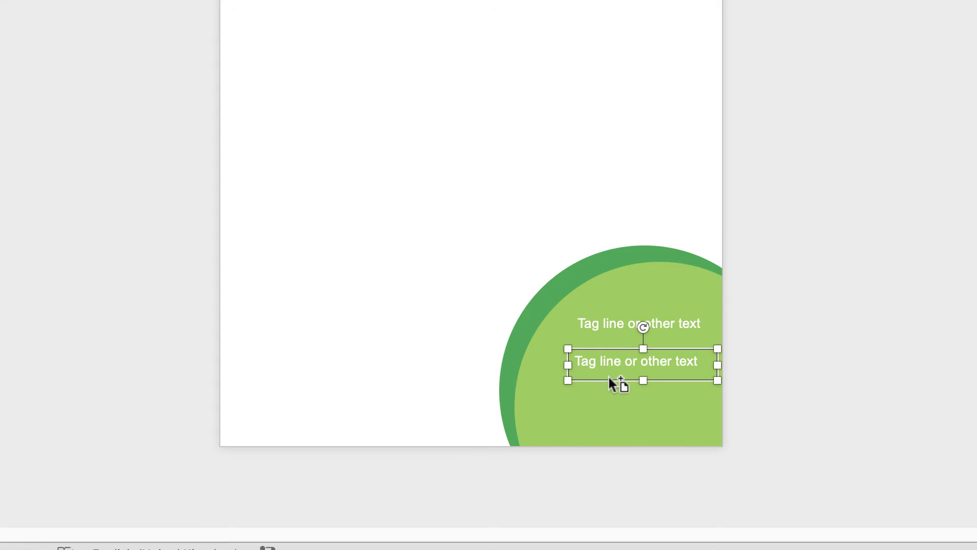
mouse_move(611, 387)
mouse_down()
mouse_move(618, 371)
mouse_move(619, 394)
mouse_up()
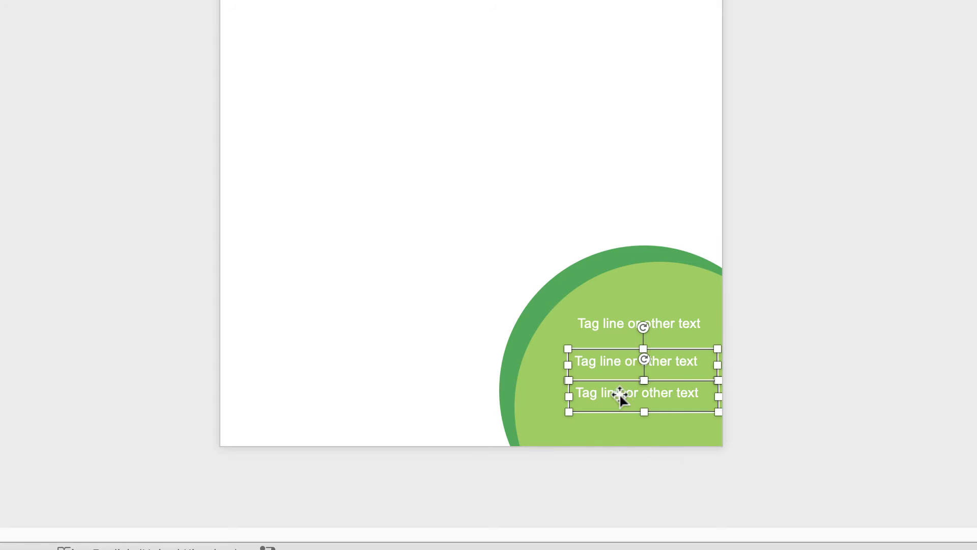
click(619, 325)
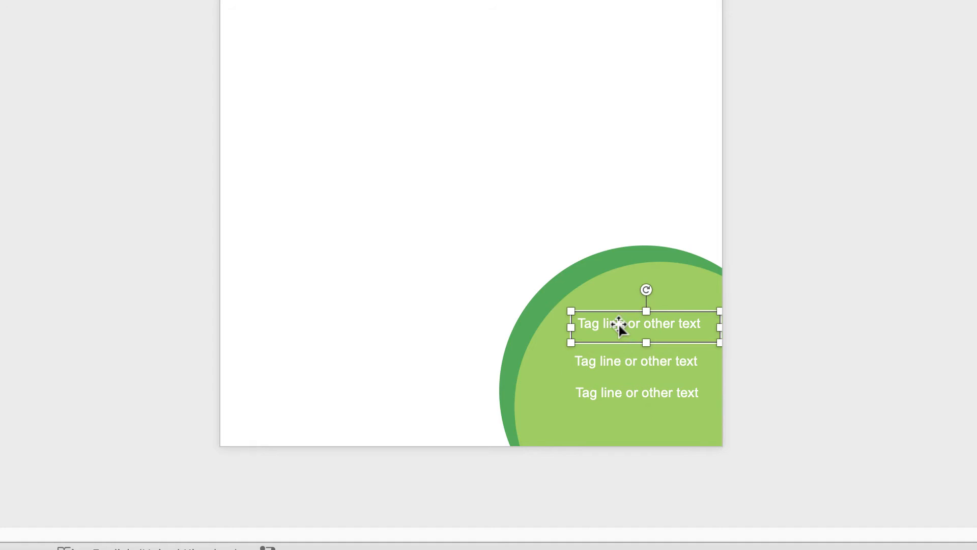
drag(704, 324, 577, 323)
text(1324 345 4674)
click(618, 362)
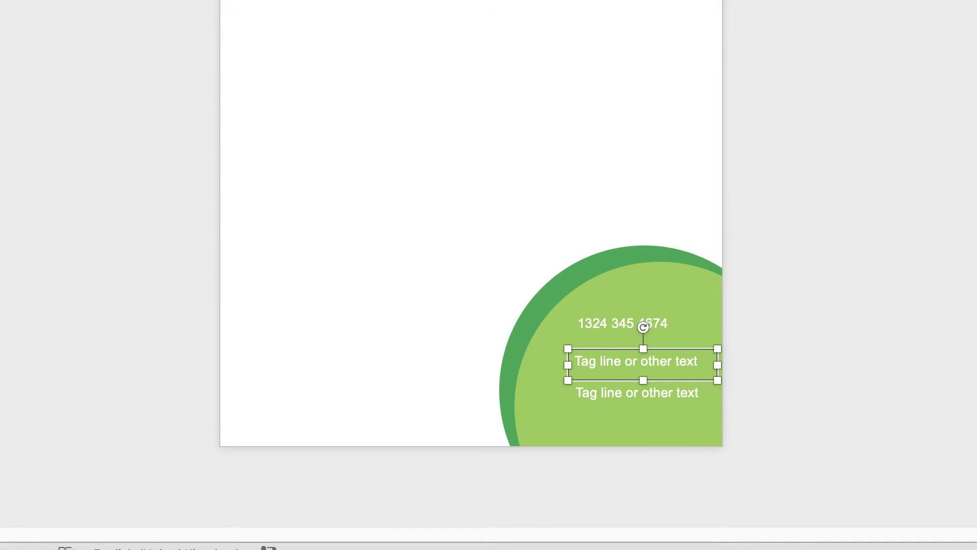
text(email@email.com)
click(630, 396)
text(www.website.com)
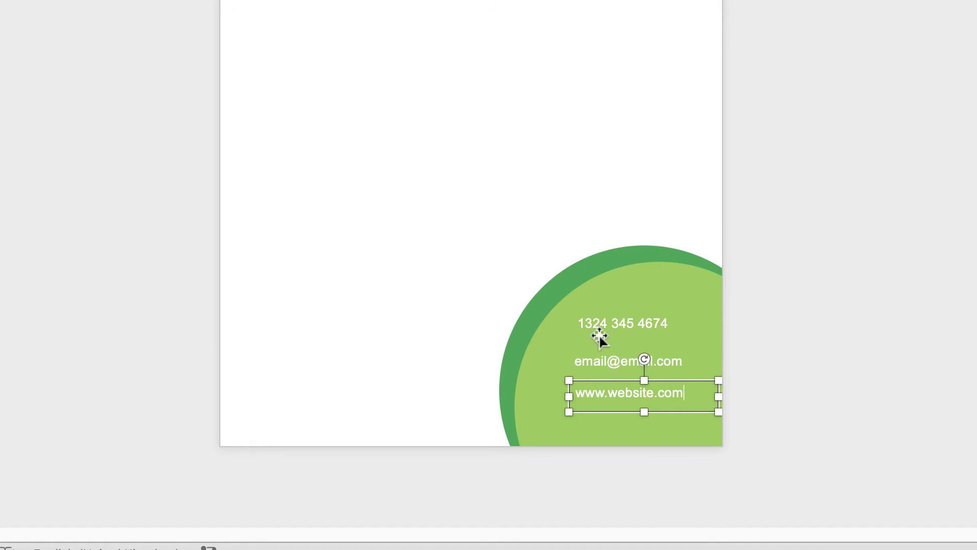
- Move the e-mail and website text boxes up so they sit closer beneath the phone number
click(600, 336)
click(606, 358)
mouse_move(605, 358)
mouse_down()
mouse_move(593, 384)
mouse_move(599, 374)
mouse_up()
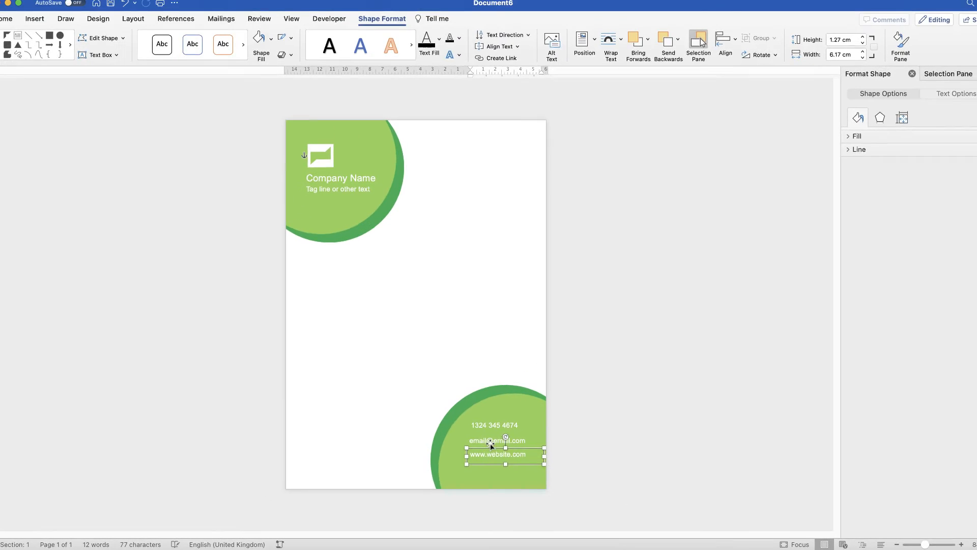
- Select the phone, e-mail and website text boxes and align them along their left edges
shift+click(490, 445)
shift+click(488, 426)
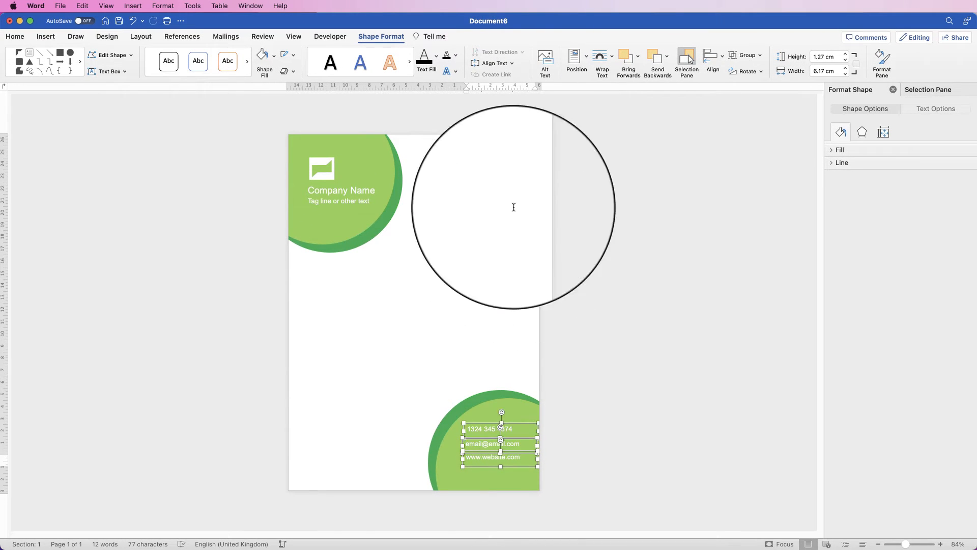
click(387, 37)
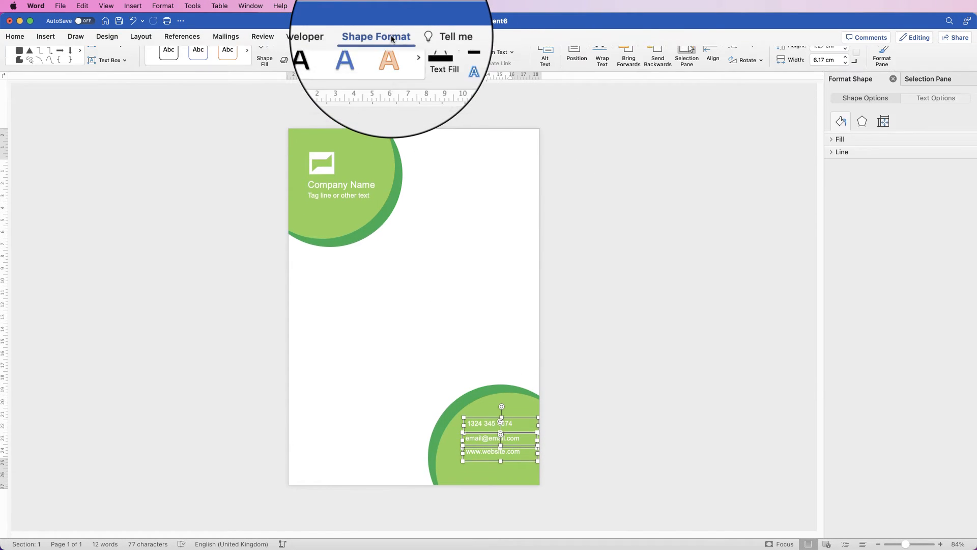
click(721, 58)
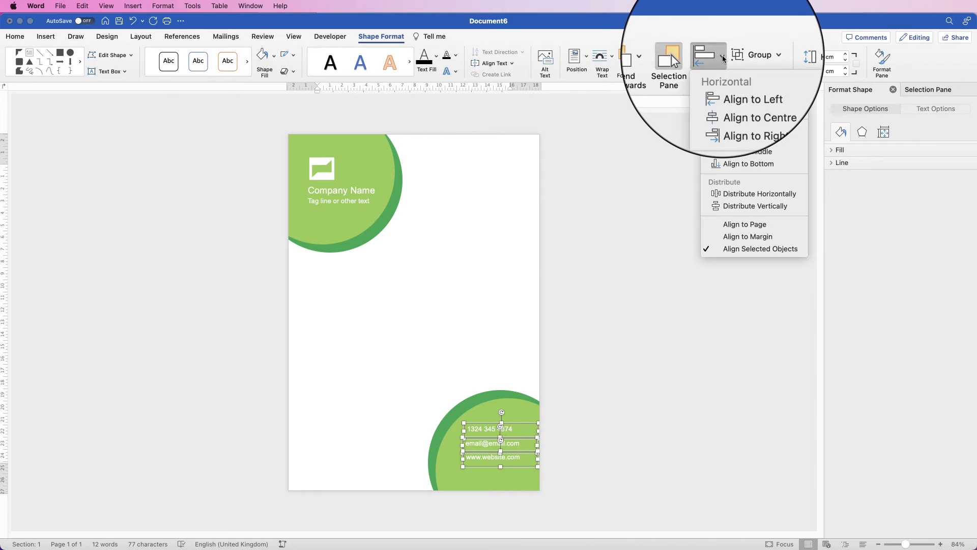
click(733, 85)
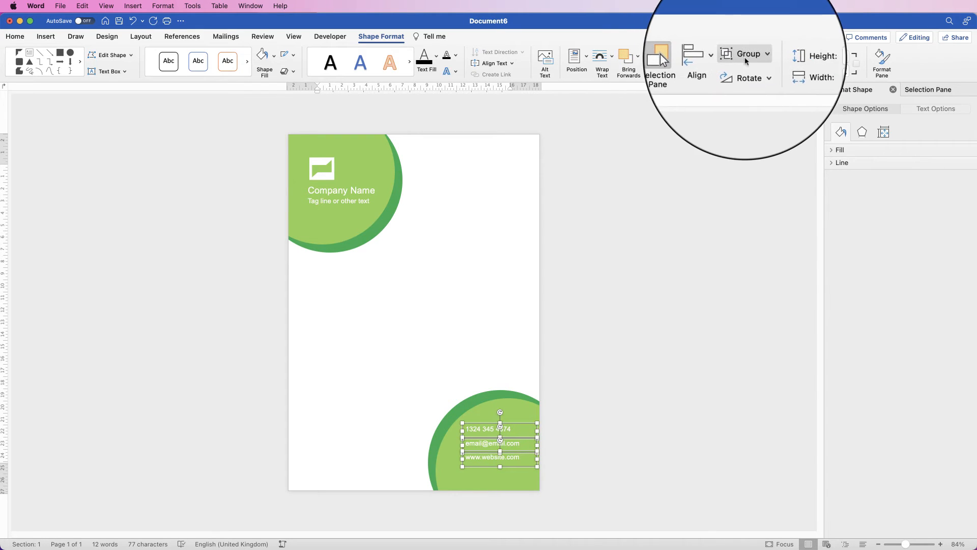
- Group the three contact text boxes and move the group slightly lower within the lower-right circle
click(745, 55)
click(754, 67)
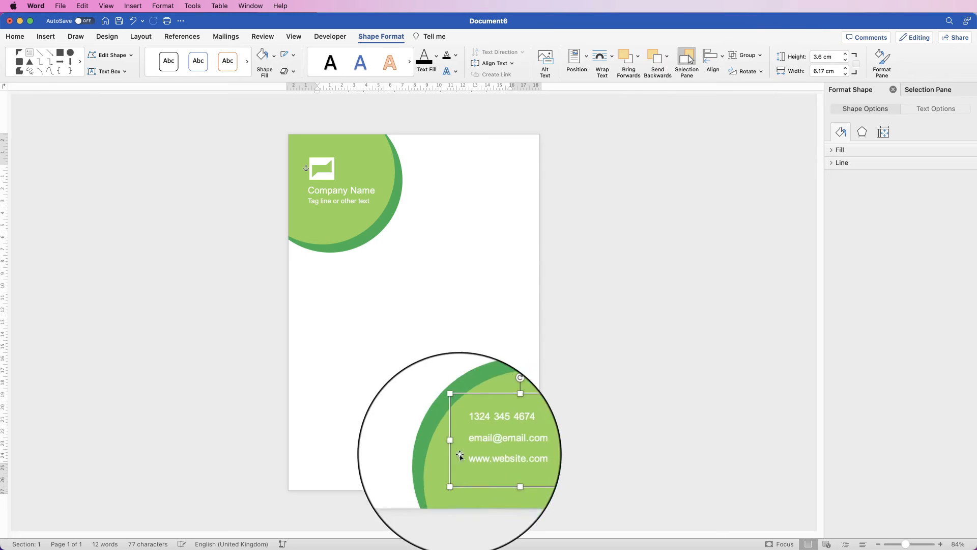
drag(491, 449, 492, 459)
click(468, 261)
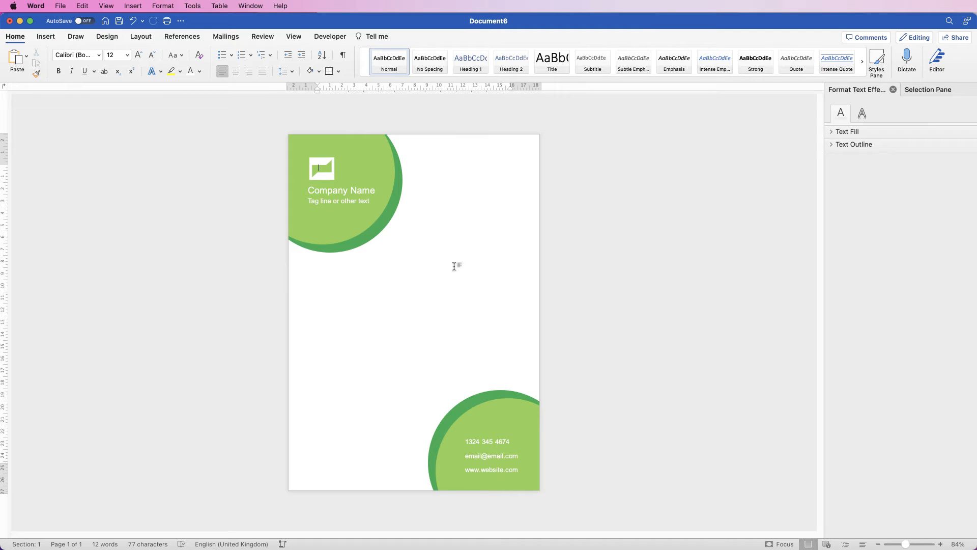
- Show the list of objects on the page and collapse the contact group and both circle groups in it
click(490, 417)
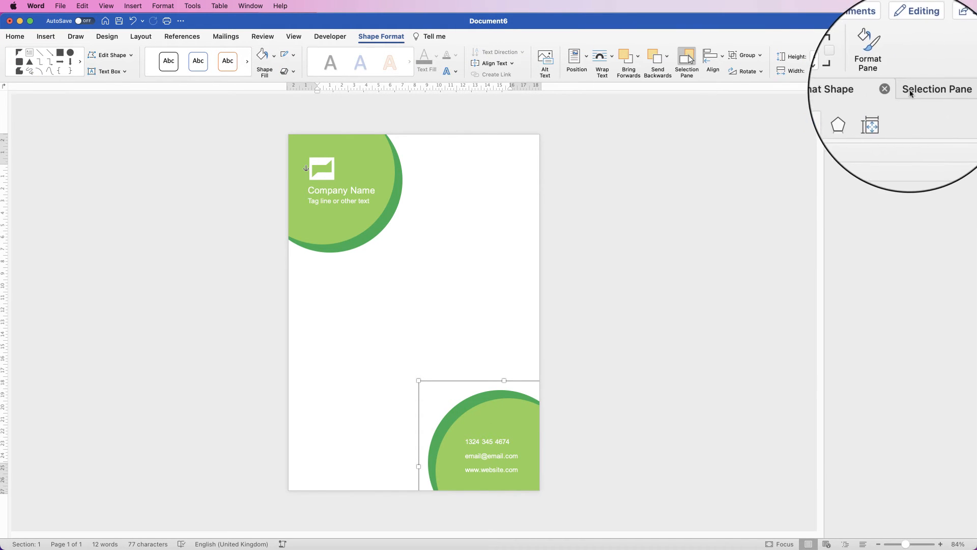
click(687, 62)
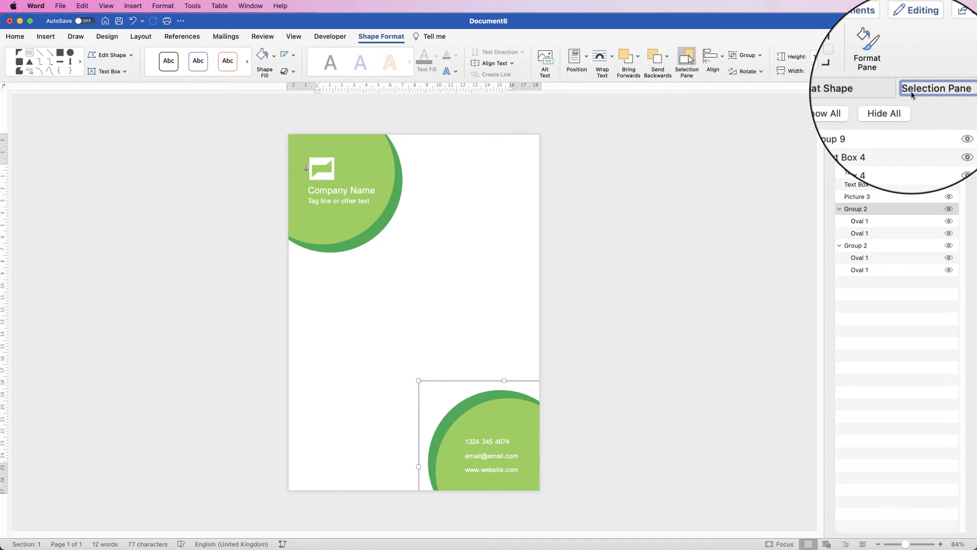
click(840, 124)
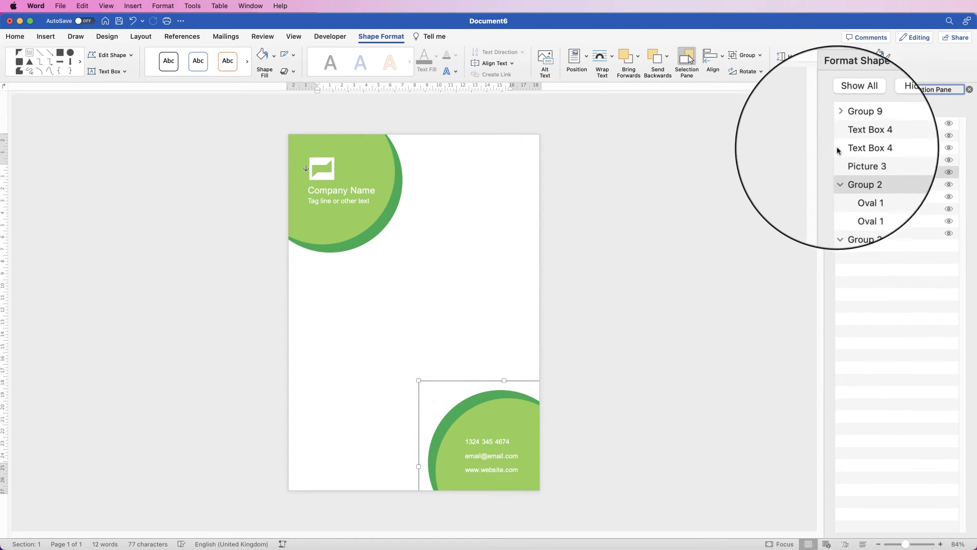
click(839, 173)
click(840, 186)
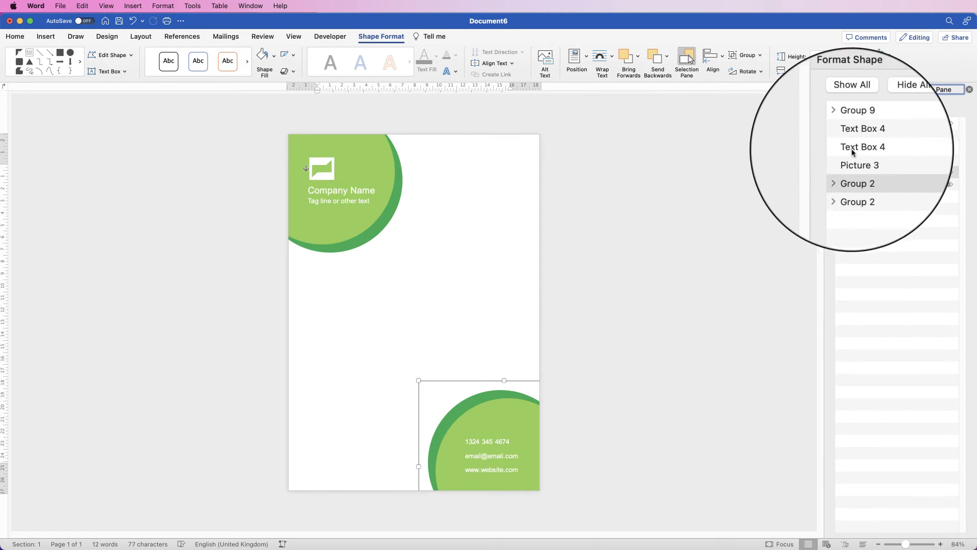
- Select every object from the contact group down to the last circle group and combine them all into one group
click(847, 124)
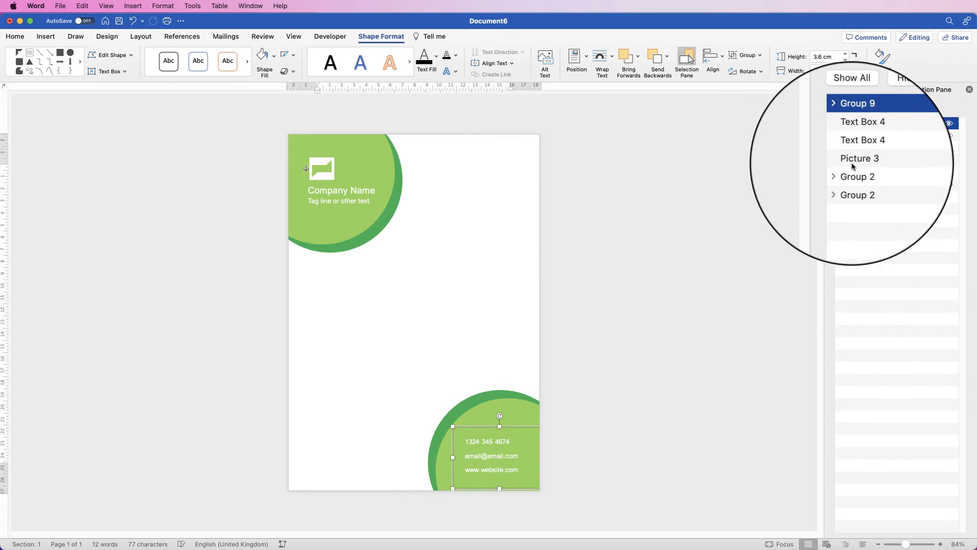
shift+click(859, 186)
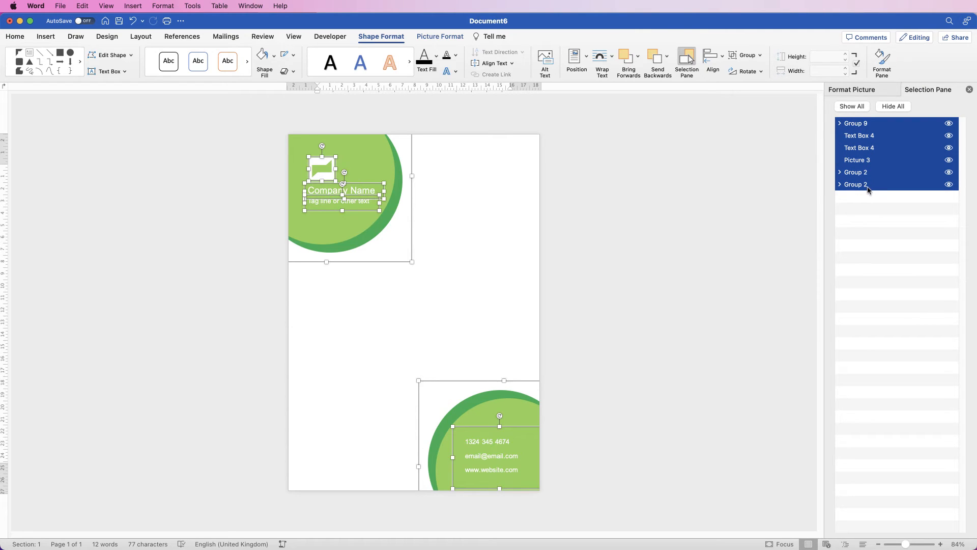
click(747, 55)
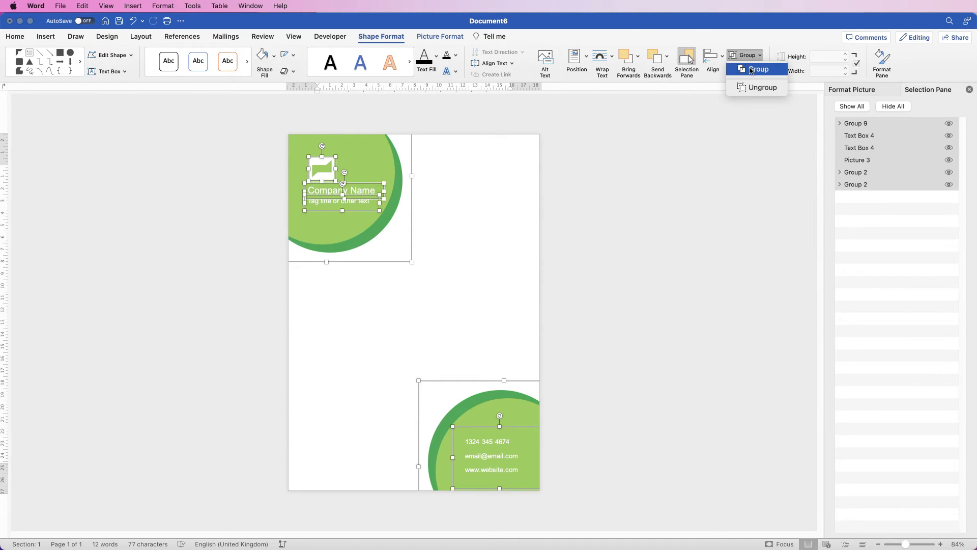
click(755, 67)
- Try moving the combined letterhead group sideways on the page and put it back in its original position
drag(420, 279, 374, 233)
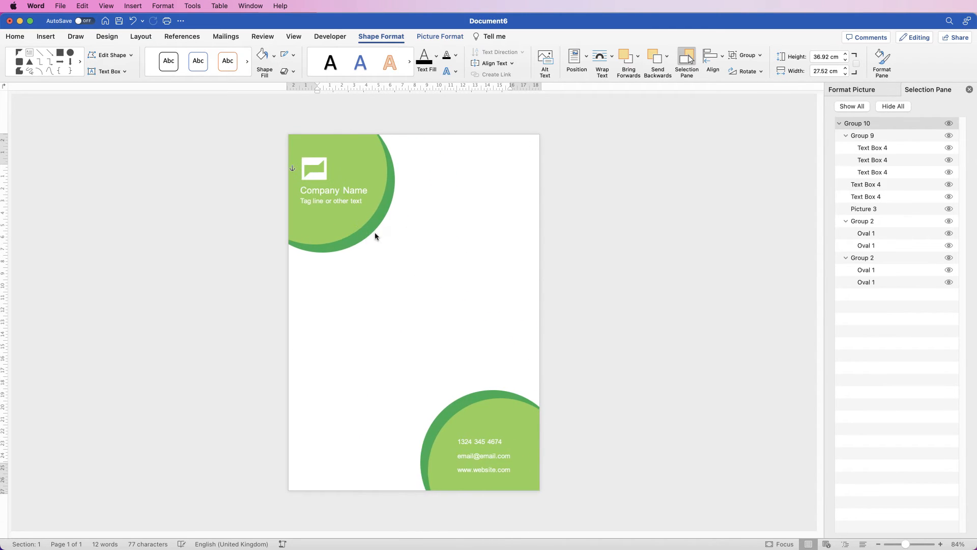
click(369, 229)
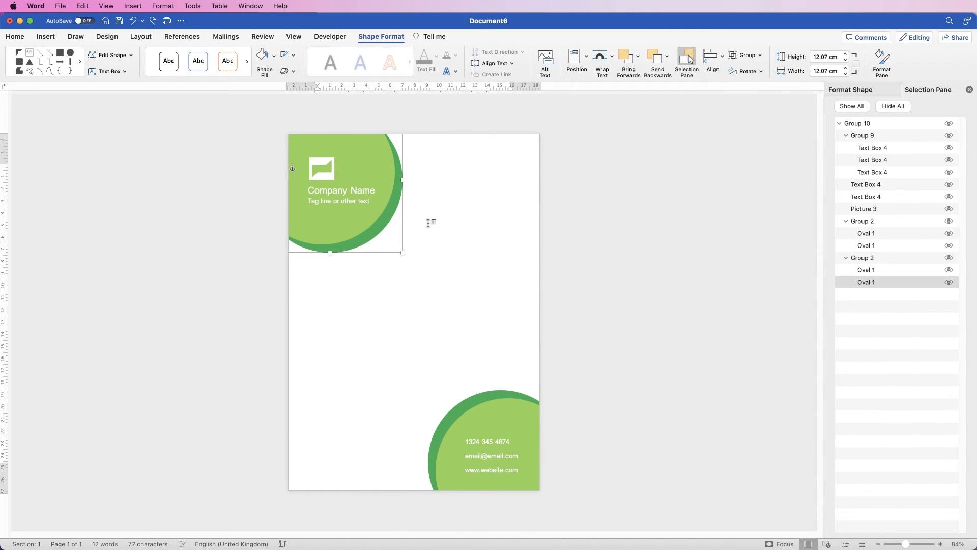
click(377, 153)
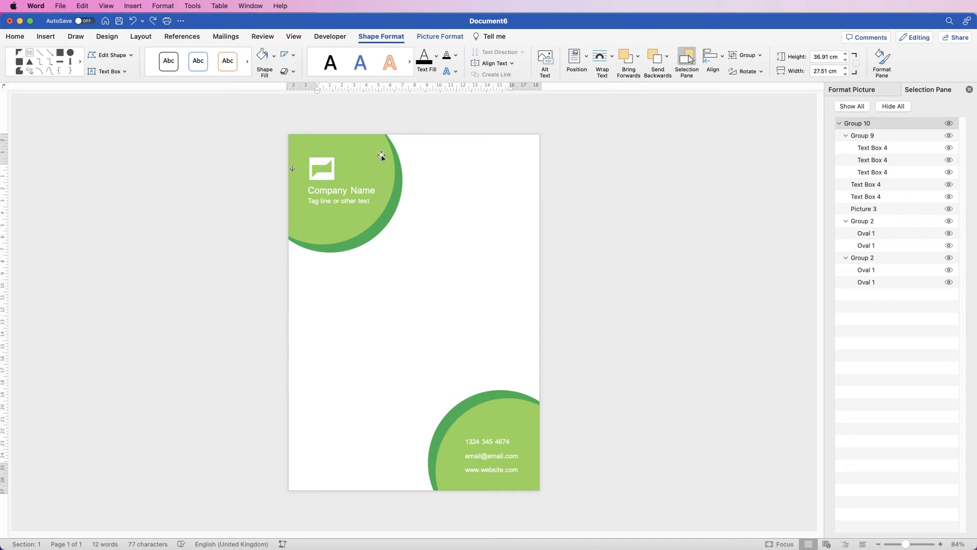
- Cut the combined letterhead group from the page body and paste it into the page header
click(880, 125)
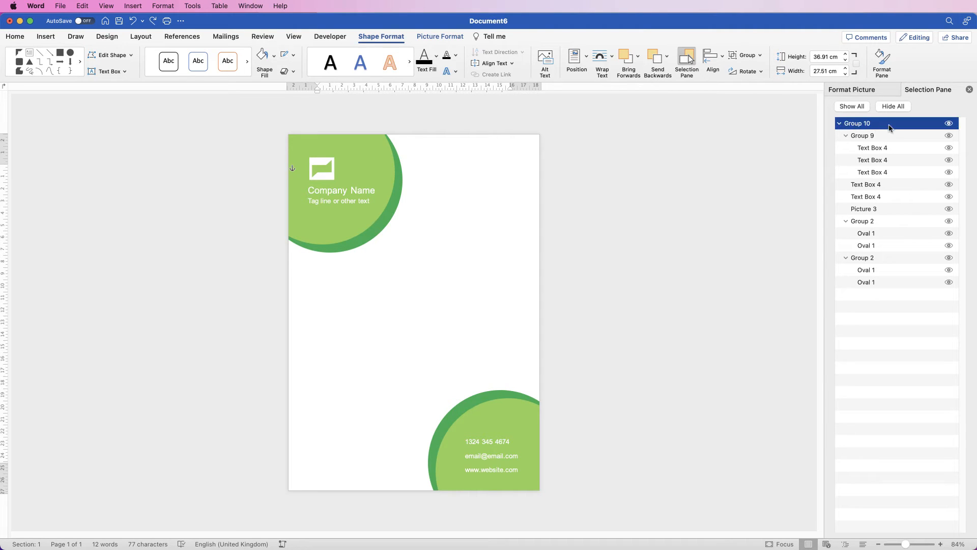
click(19, 40)
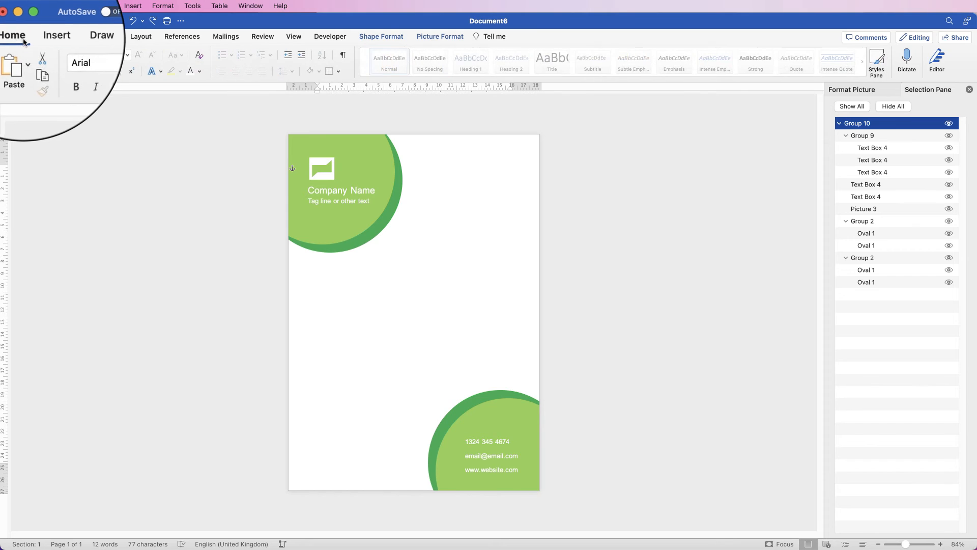
click(36, 54)
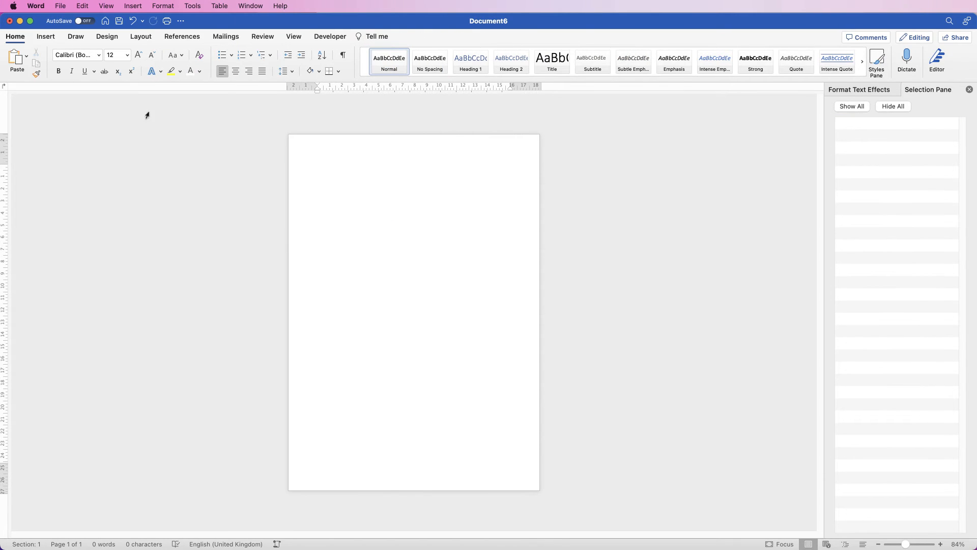
double_click(430, 149)
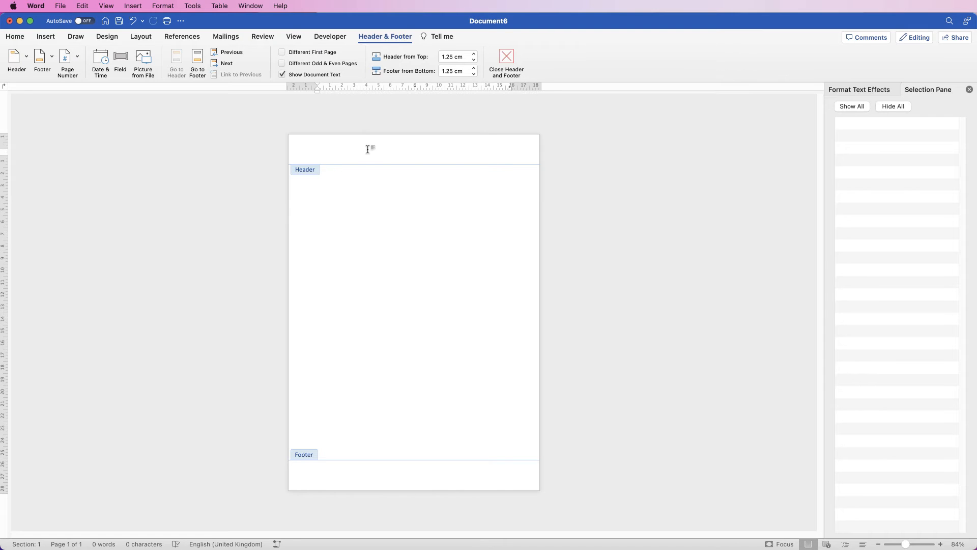
key(super+v)
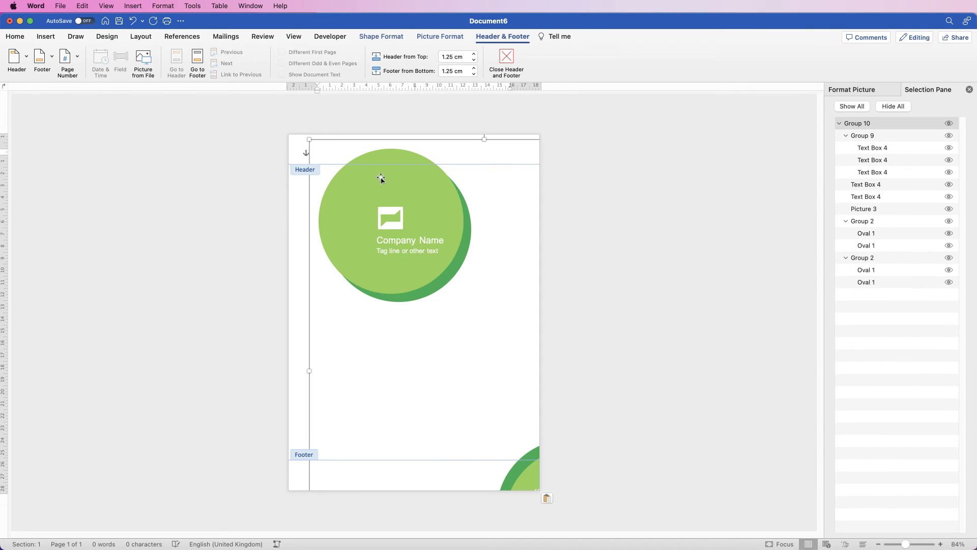
- Position the pasted group in the header so its circles fill the opposite page corners, and return to the body text
drag(440, 224, 372, 170)
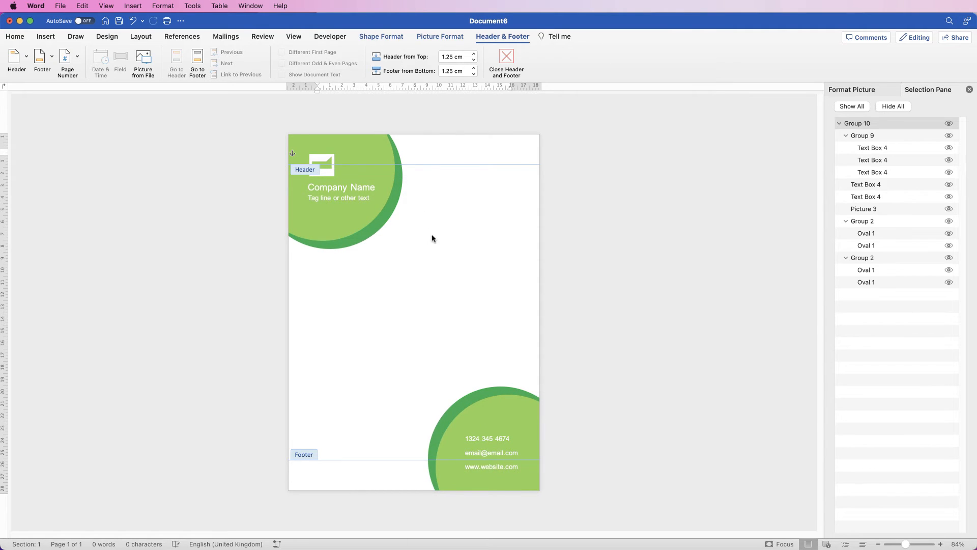
double_click(400, 299)
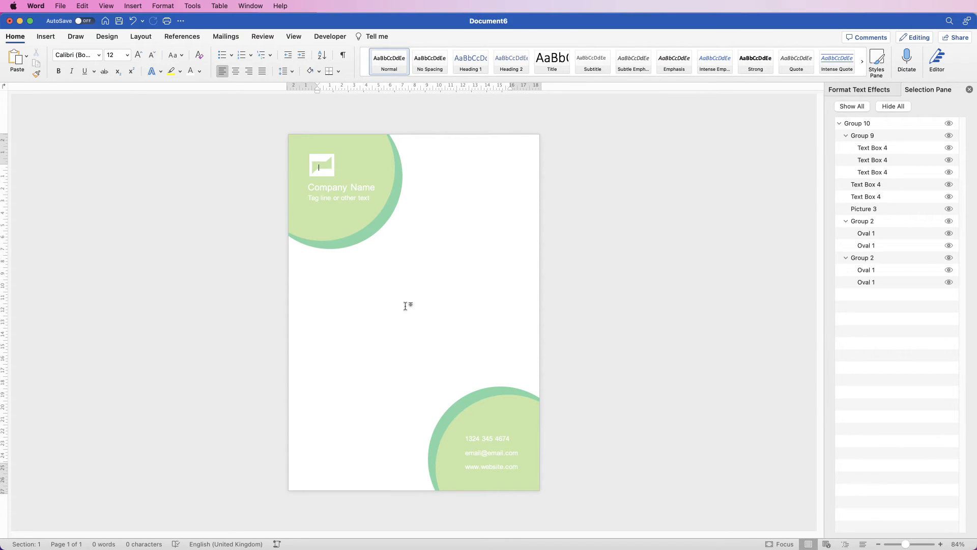
- Add a second page with a page break and view both pages side by side
click(45, 37)
click(57, 60)
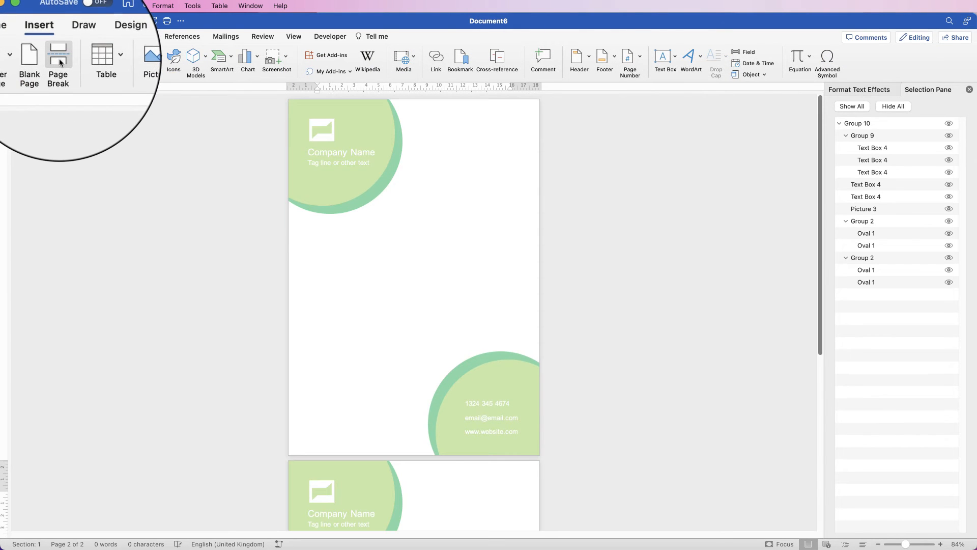
click(294, 37)
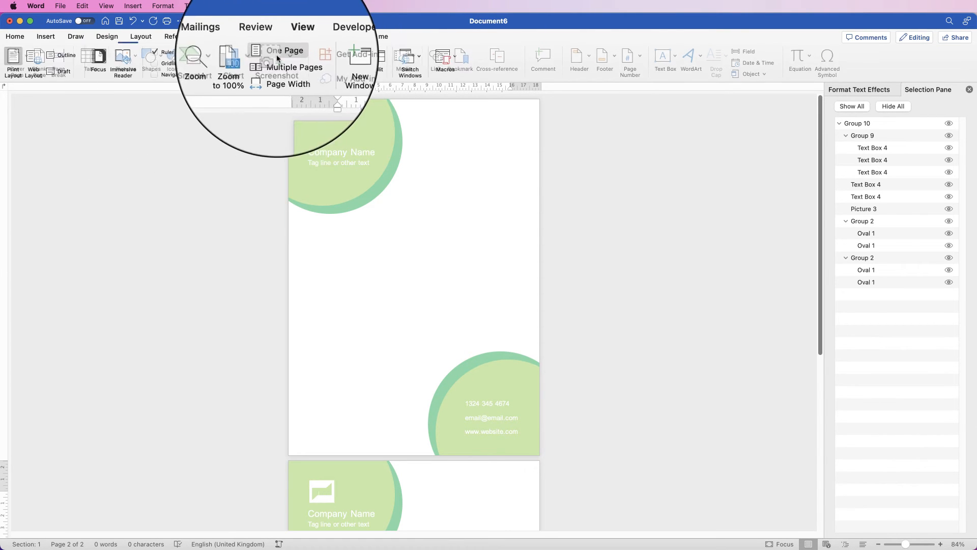
click(275, 64)
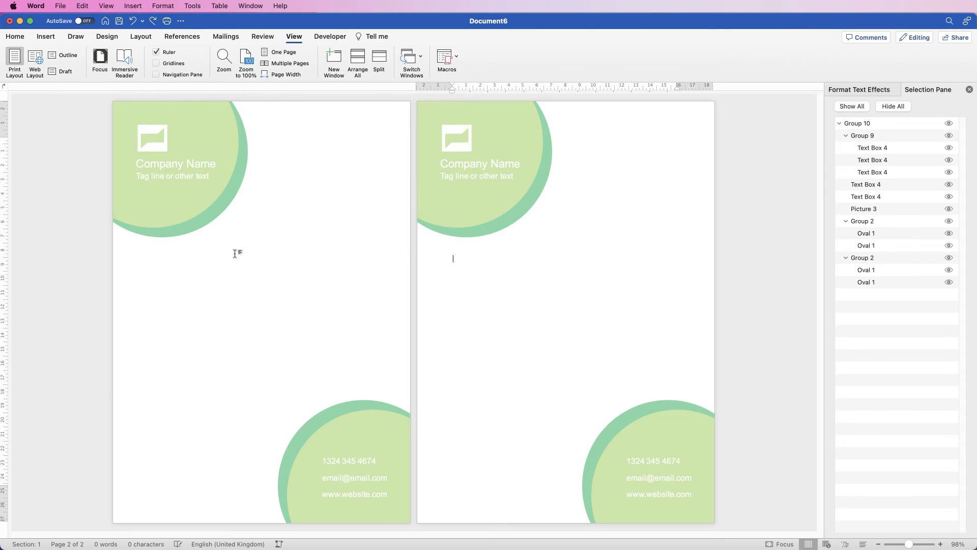
- Undo the page break and header placement to return the group to the page body, and move it slightly down
key(super+z)
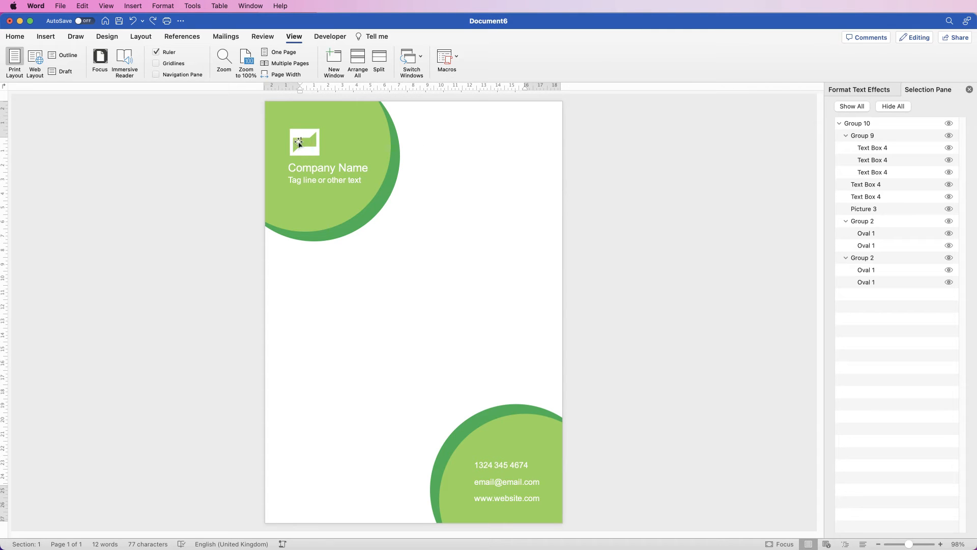
drag(300, 143, 299, 148)
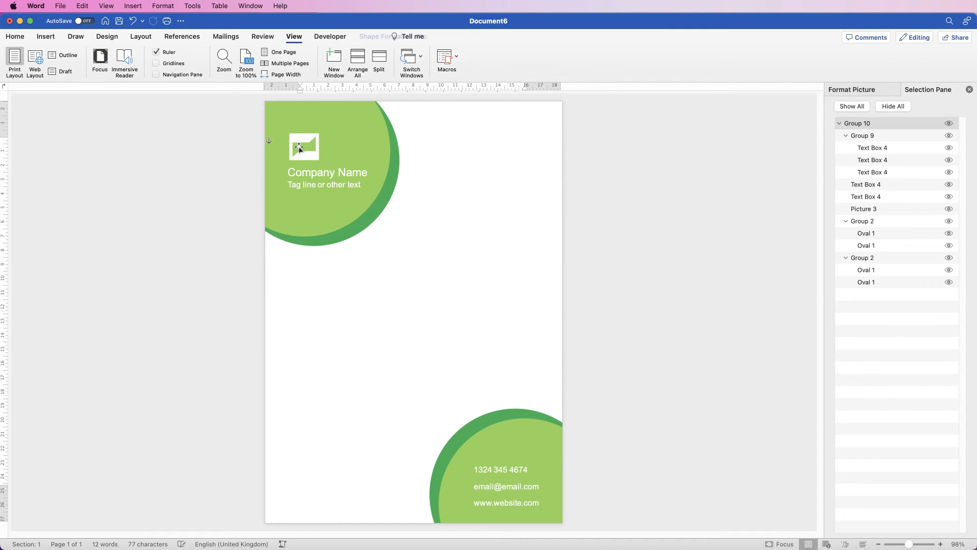
- Right-align the body text and enter "First line of address", "Town name", "County name", "Postal Code", a blank line and "15th December 2025"
click(21, 38)
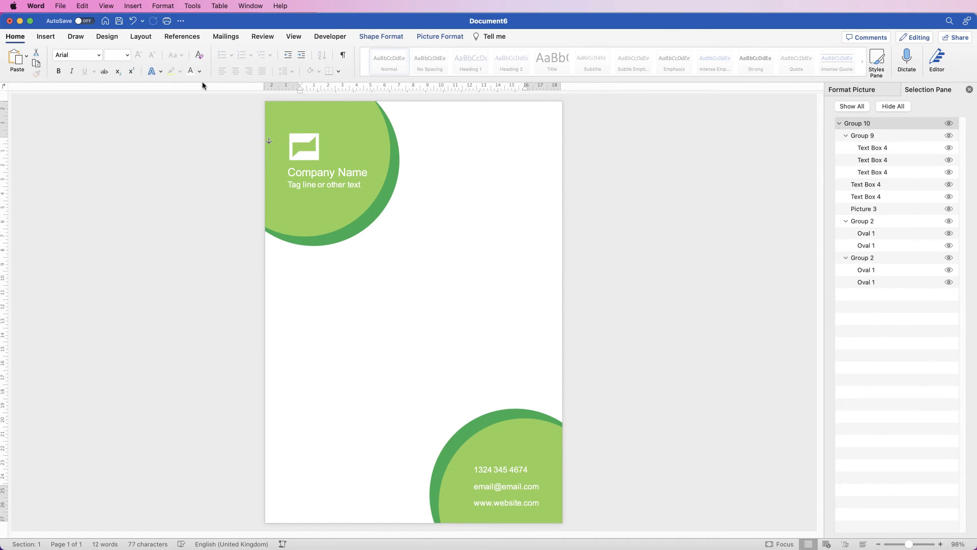
click(247, 75)
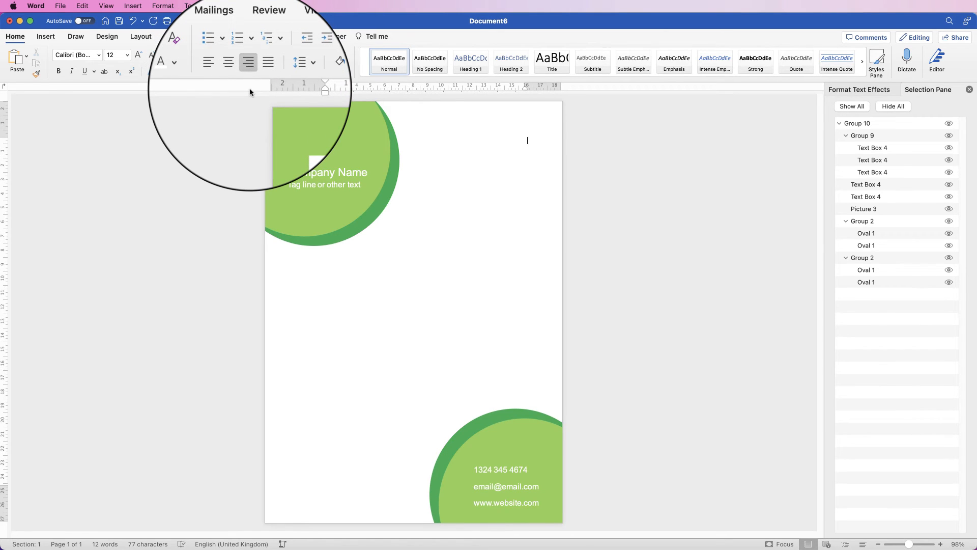
text(First line of address Town name County name Postal Code  15th December 2025)
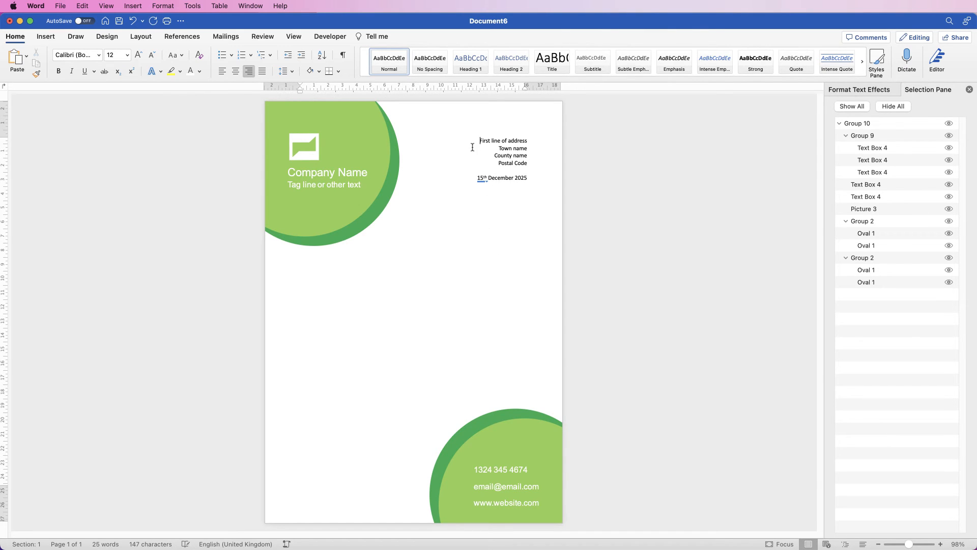
- Try inserting several blank lines above the address block and remove them again
key(Return)
key(Return)
key(Return)
key(Return)
key(Return)
key(Return)
key(Return)
key(Return)
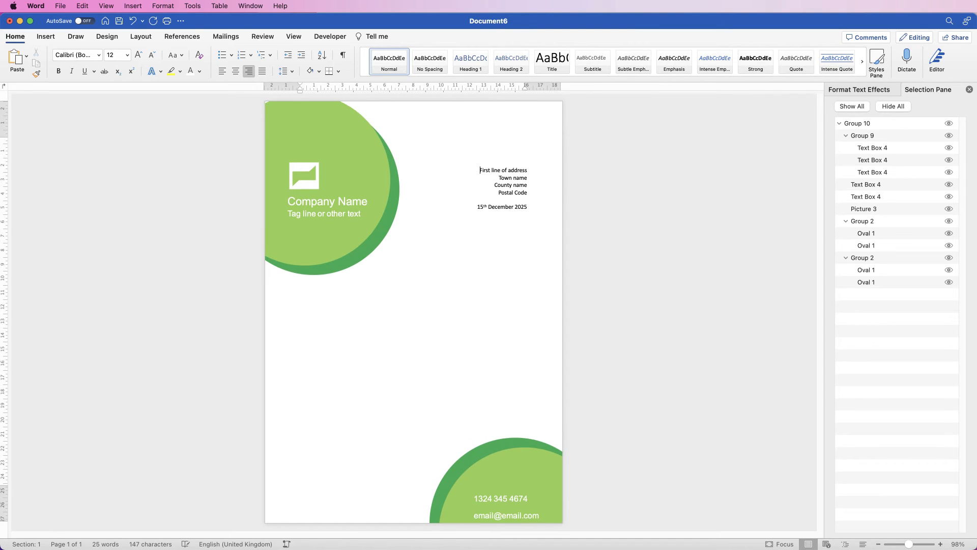
key(Return)
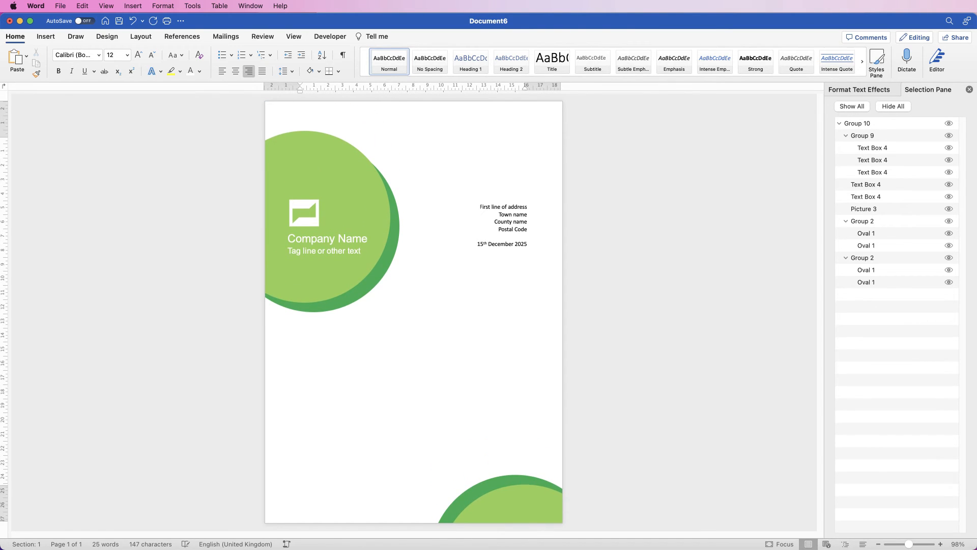
key(BackSpace)
key(BackSpace)
key(BackSpace)
key(BackSpace)
key(BackSpace)
key(BackSpace)
key(BackSpace)
key(BackSpace)
key(BackSpace)
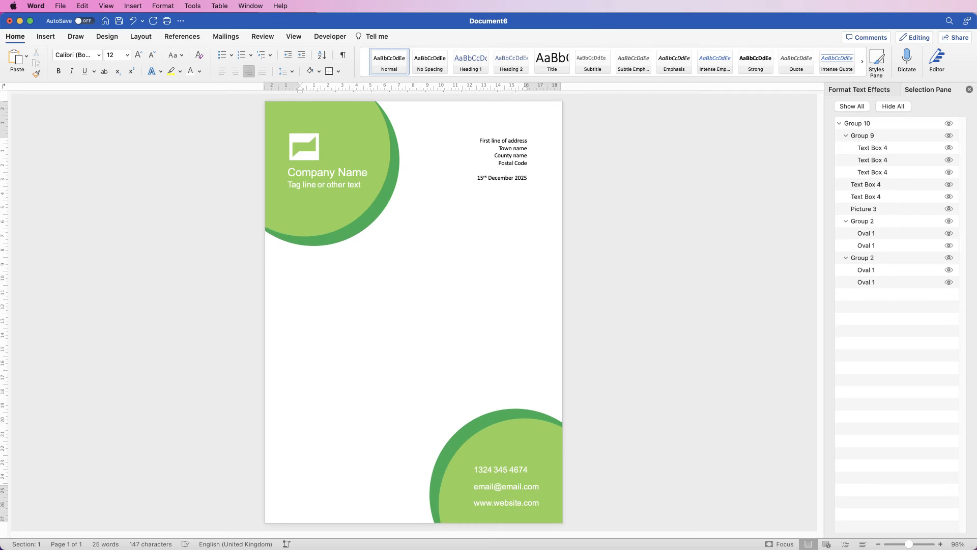
key(BackSpace)
key(super+z)
key(super+z)
- Select the address lines and the date in the page body and cut them
drag(491, 170, 486, 140)
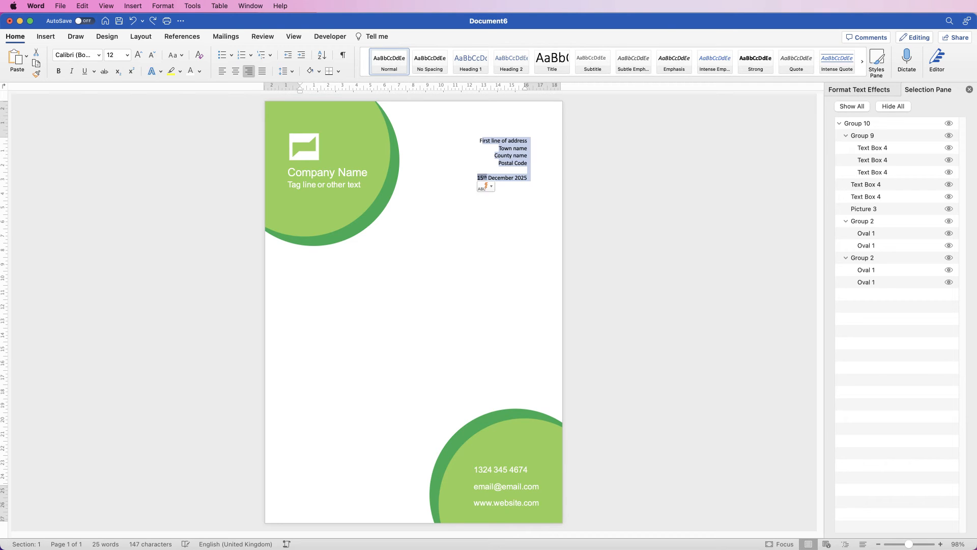
key(super+c)
key(super+x)
- Draw a text box about 8.26 cm wide and 5.72 cm high beside the upper circle, paste the address block and restore the leading "F"
click(46, 36)
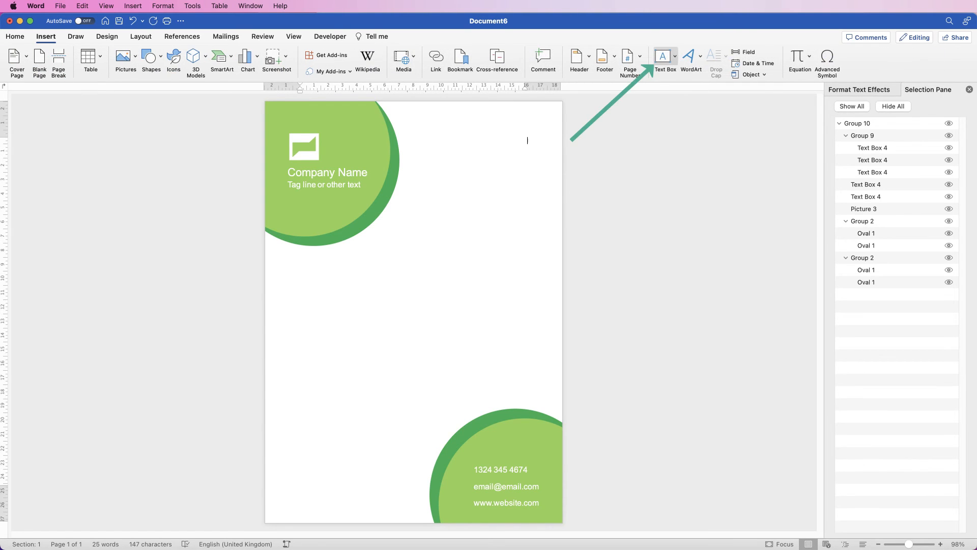
click(663, 57)
click(687, 73)
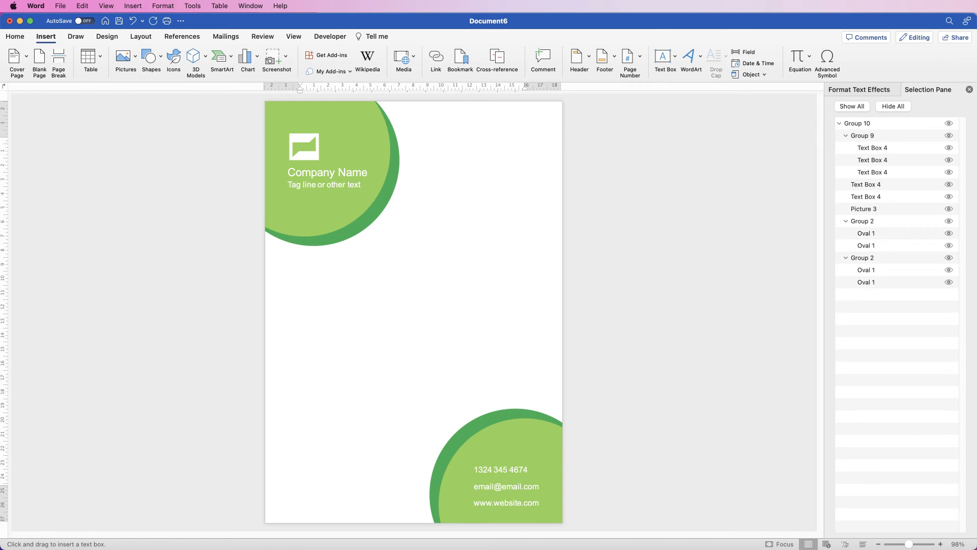
mouse_move(424, 173)
mouse_down()
mouse_move(482, 254)
mouse_move(542, 255)
mouse_up()
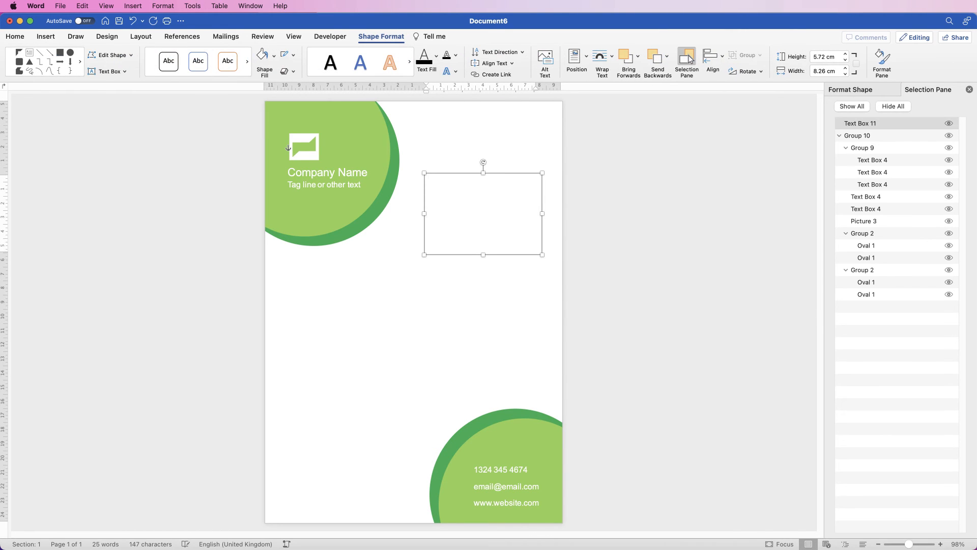
key(super+v)
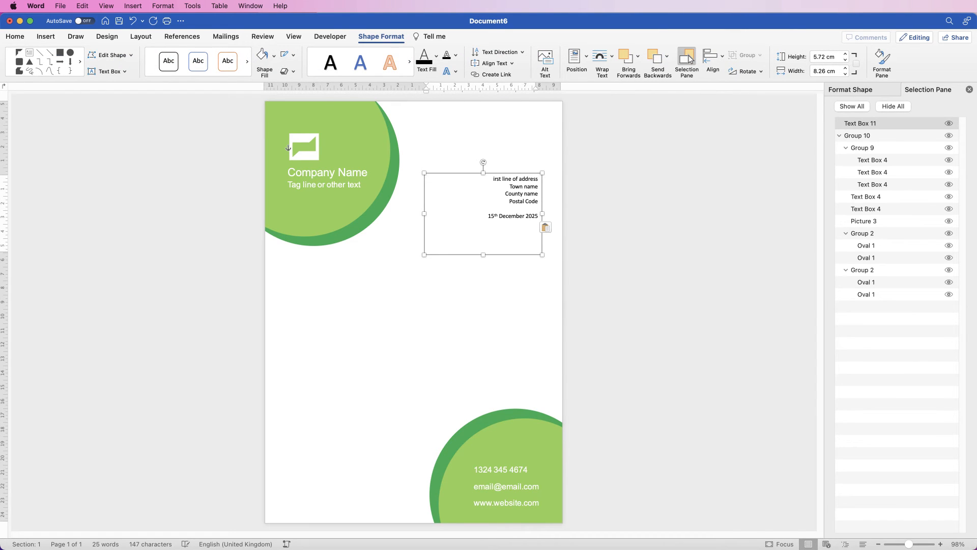
text(F)
- Move the address text box left and slightly up so it overlaps the upper circle
click(452, 305)
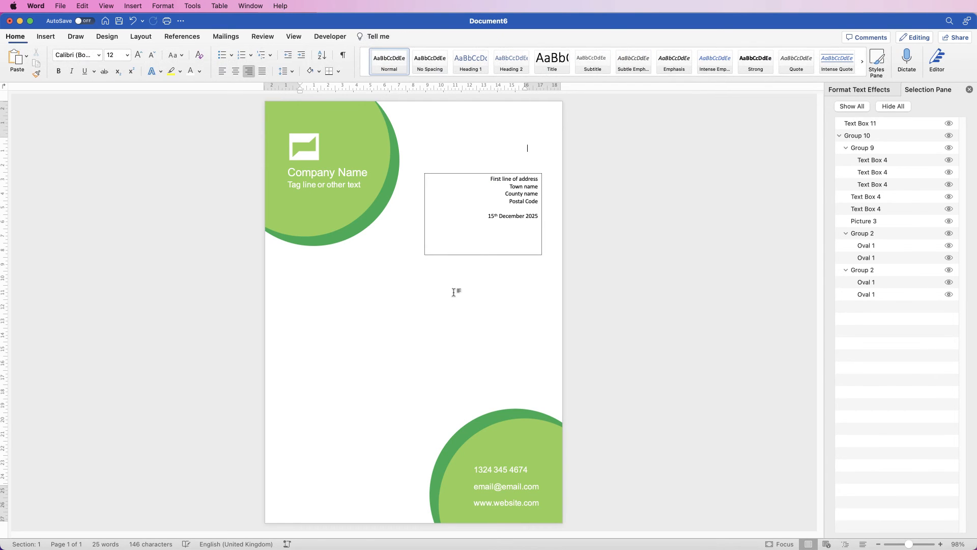
drag(517, 215, 440, 196)
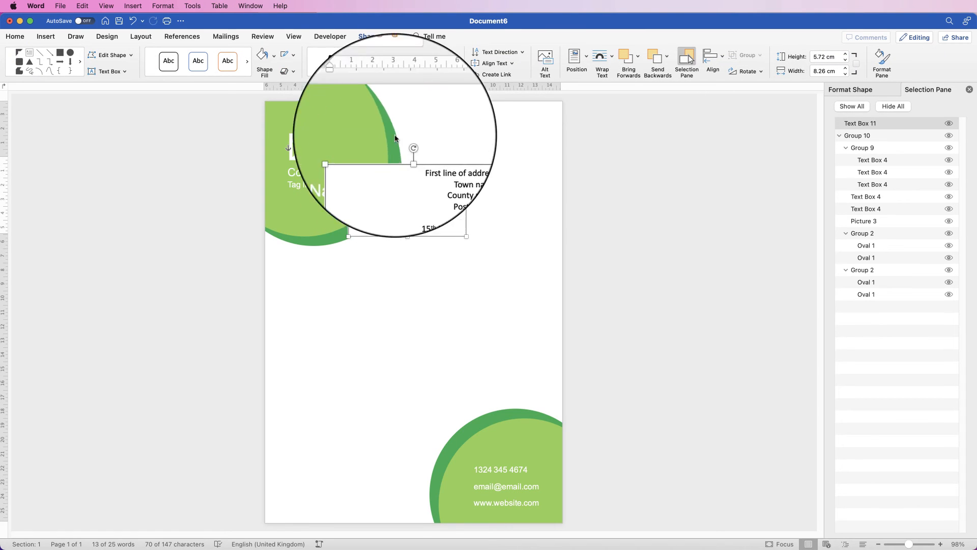
- Remove the outline and the fill from the address text box
click(293, 55)
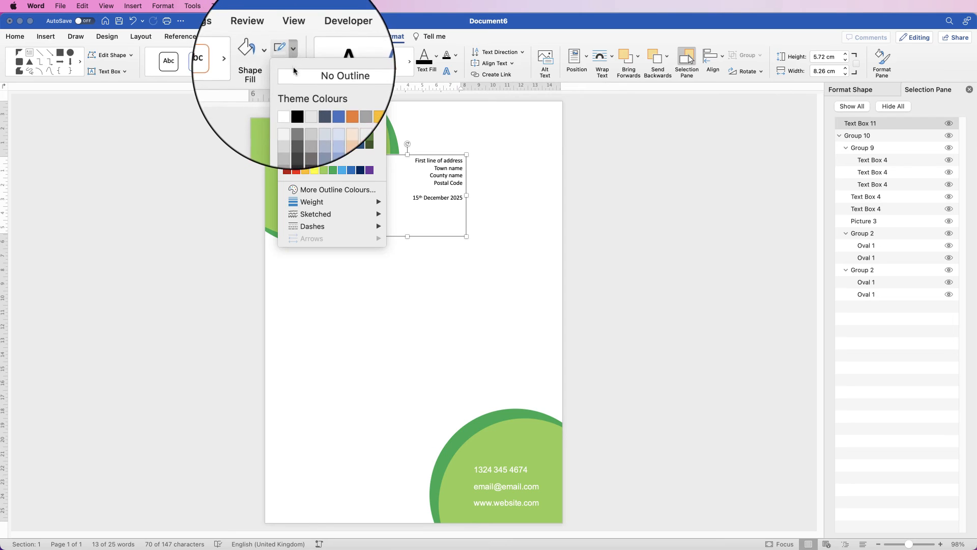
click(293, 75)
click(272, 50)
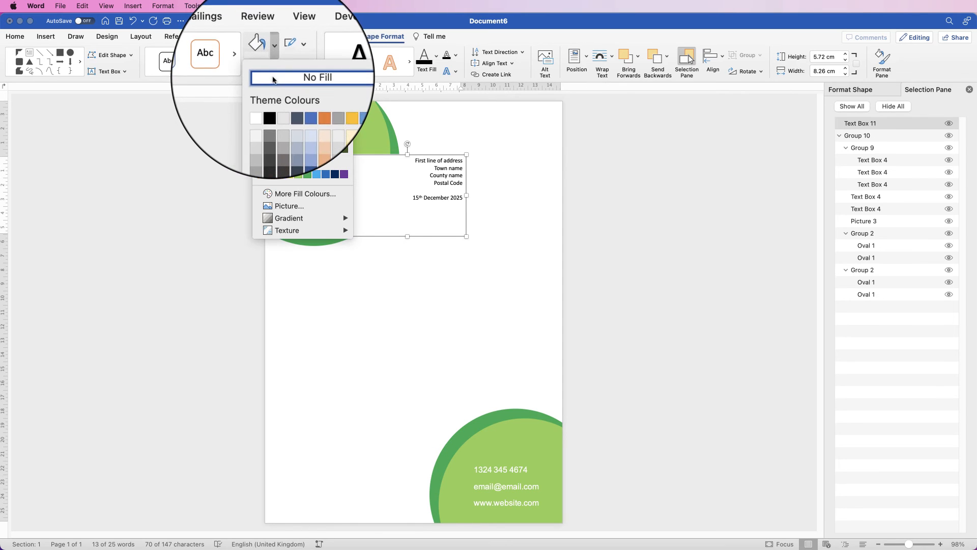
click(275, 77)
- Shrink the address text box to about 5.06 cm wide and 4.15 cm high and move it to the page's upper right
drag(348, 236, 395, 213)
drag(444, 183, 512, 170)
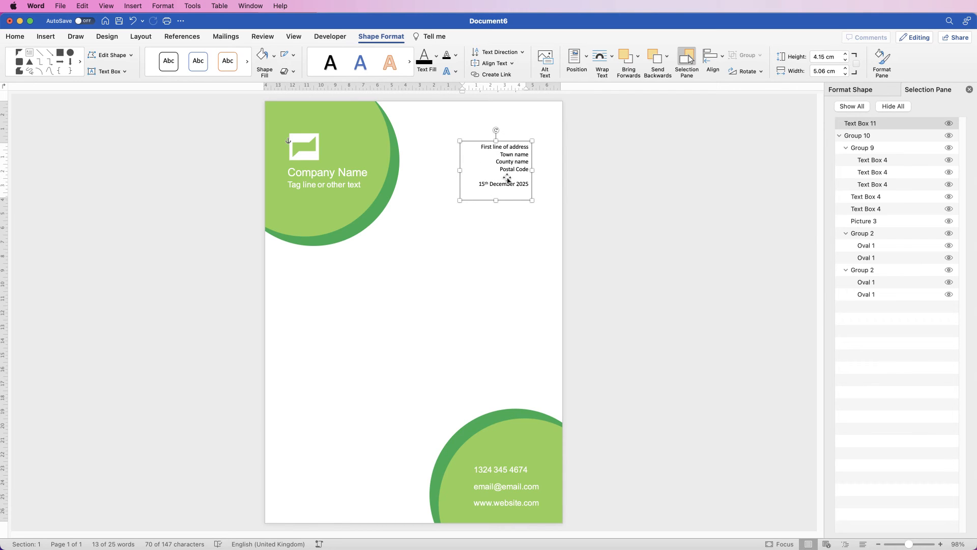
- Duplicate the address text box into the middle of the page and enlarge the copy to about 14.81 cm wide and 15.24 cm high
drag(509, 167, 538, 392)
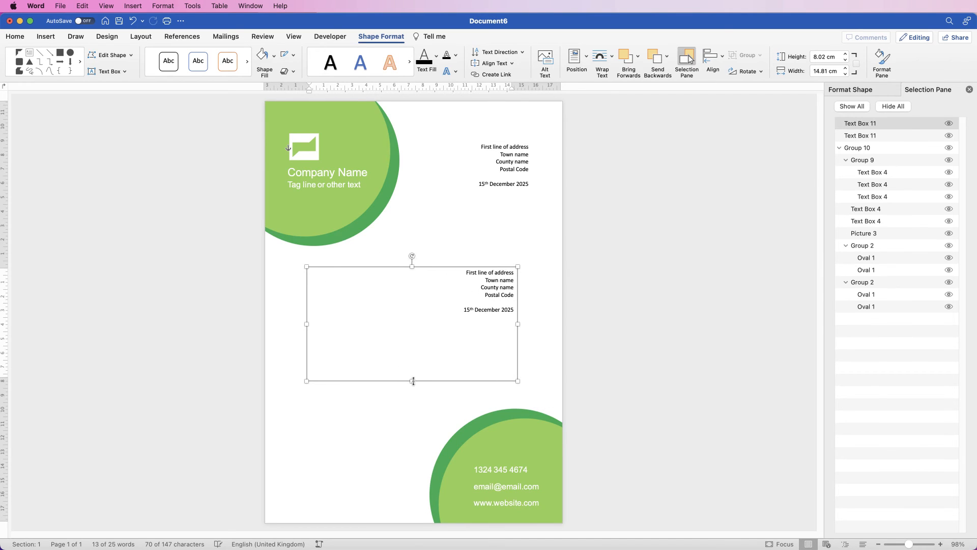
drag(412, 383, 416, 472)
drag(412, 267, 411, 254)
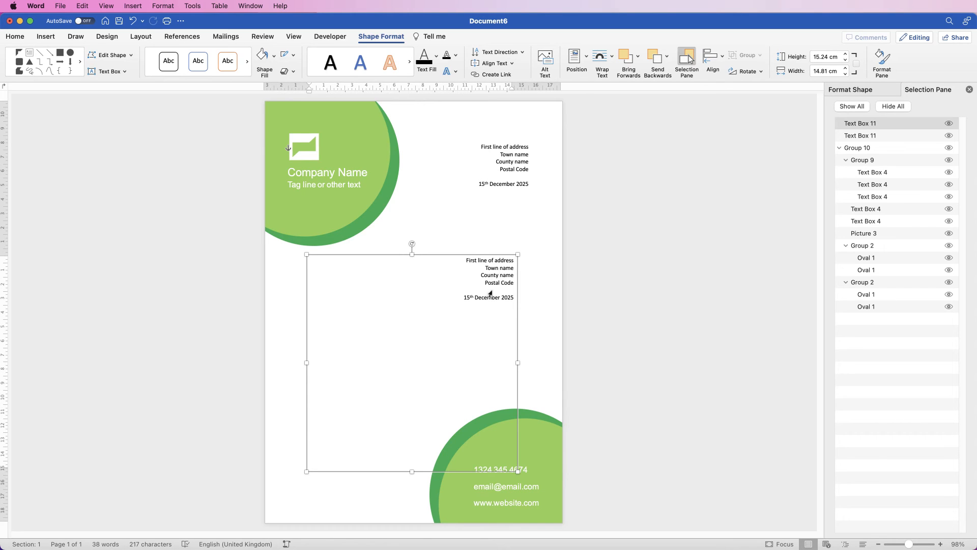
- Cut all the address and date text from the enlarged text box
key(super+a)
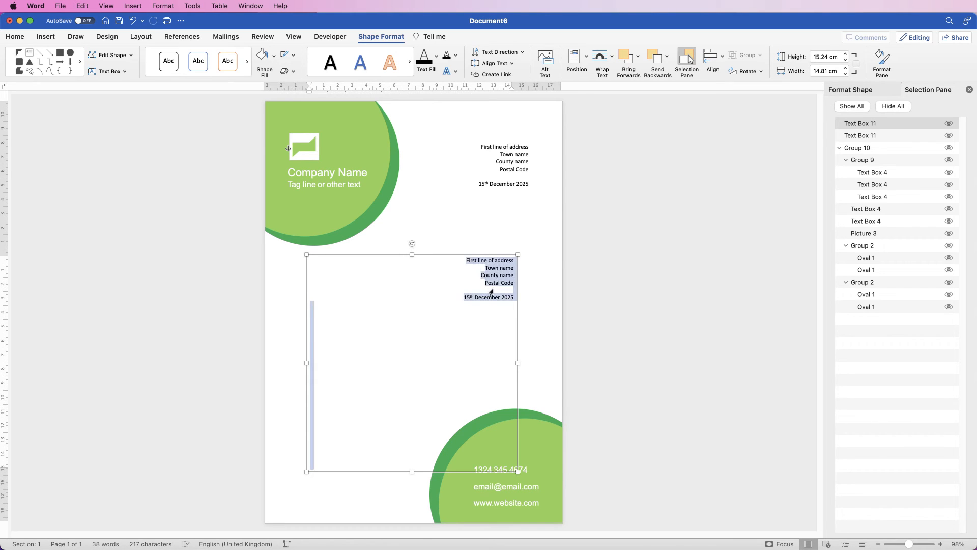
click(15, 36)
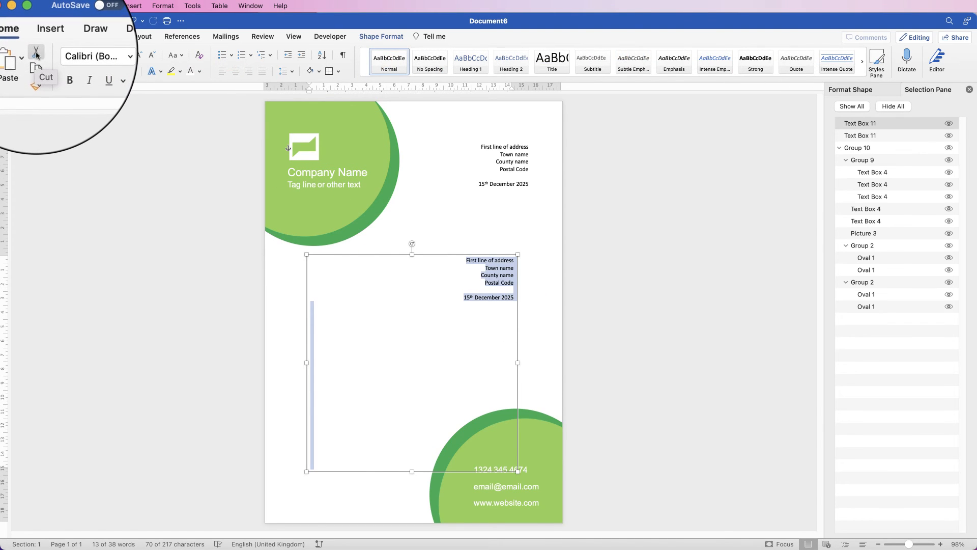
click(36, 54)
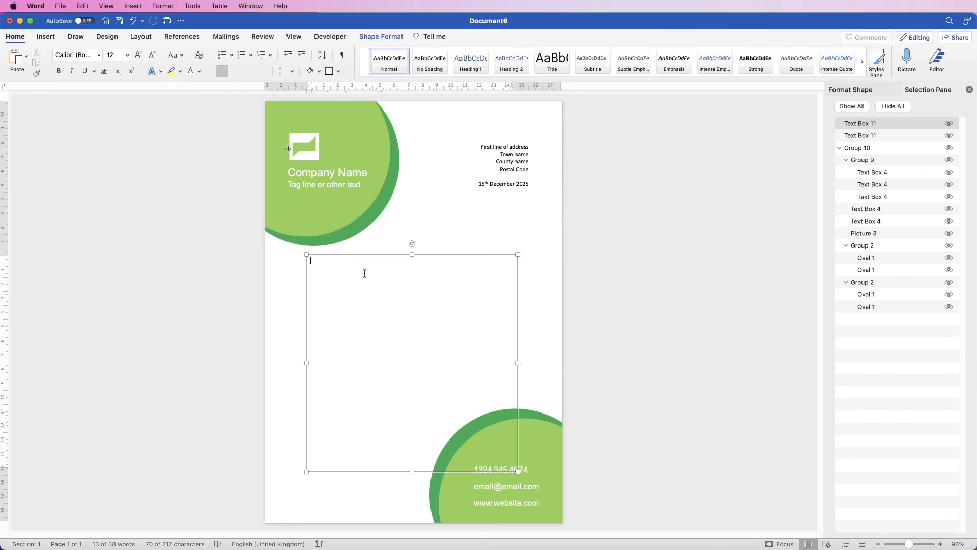
- Enter the salutation "Dear Mr" with the recipient's surname and fill the letter body with placeholder paragraphs using =rand()
text(Dear Mr)
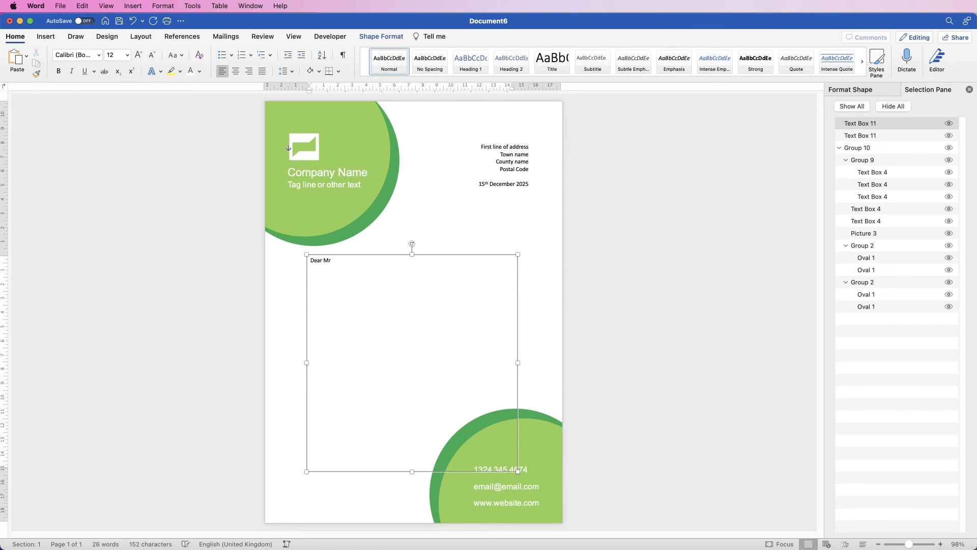
text( Brown)
key(Return)
key(Return)
key(Return)
text(=rand())
key(Return)
key(Return)
- Close the letter with "Yours Sincerely" and the sender's name beneath it
key(Return)
key(Return)
key(Return)
text(Yours sINC)
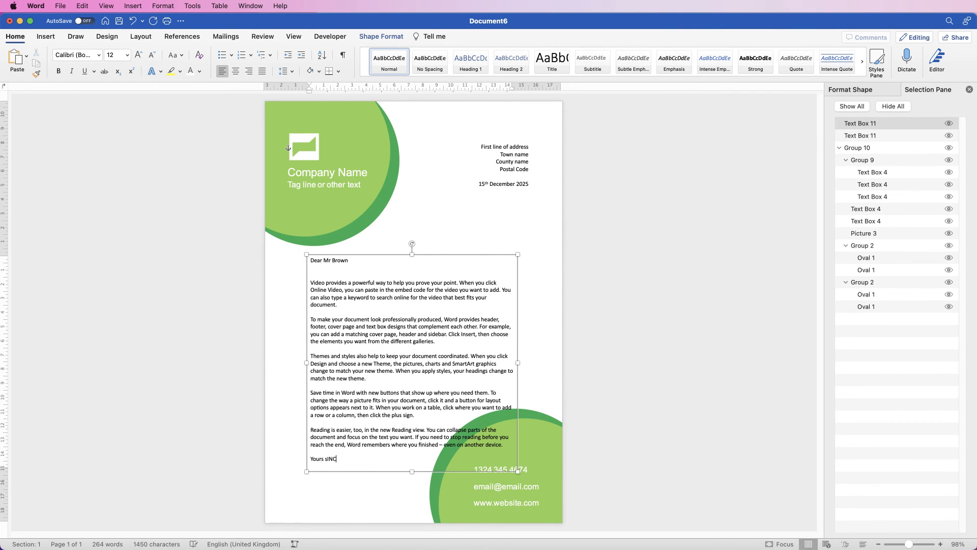
text(ERELY)
key(Return)
key(Return)
text(Lisa Doe)
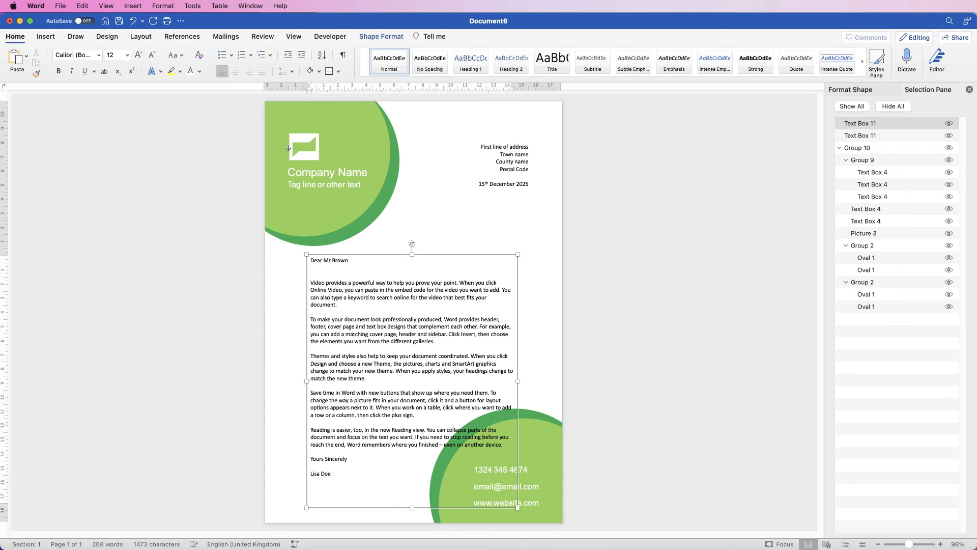
- Resize the letter text box to about 17.1 cm wide and 16.18 cm high and move it slightly up
drag(412, 507, 412, 484)
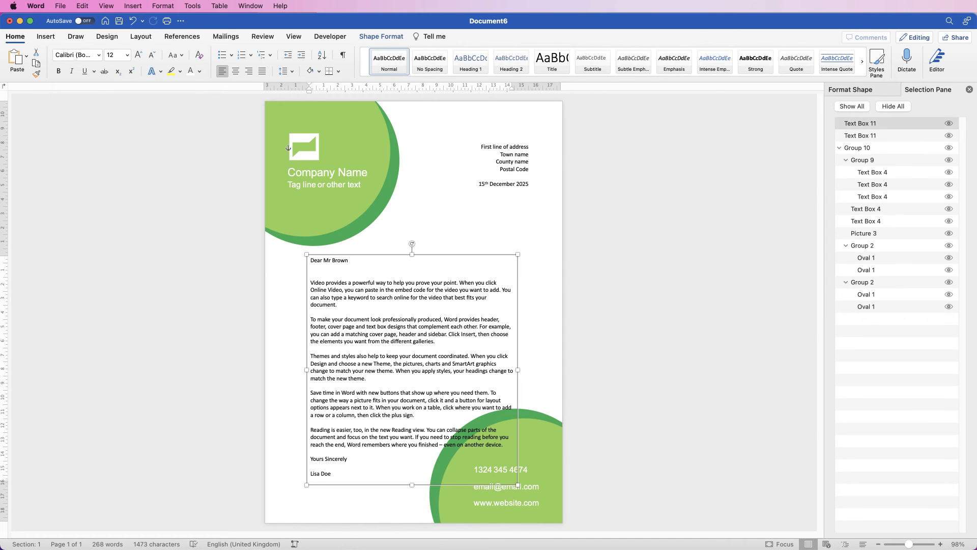
mouse_move(518, 370)
mouse_down()
mouse_move(578, 370)
mouse_move(535, 370)
mouse_up()
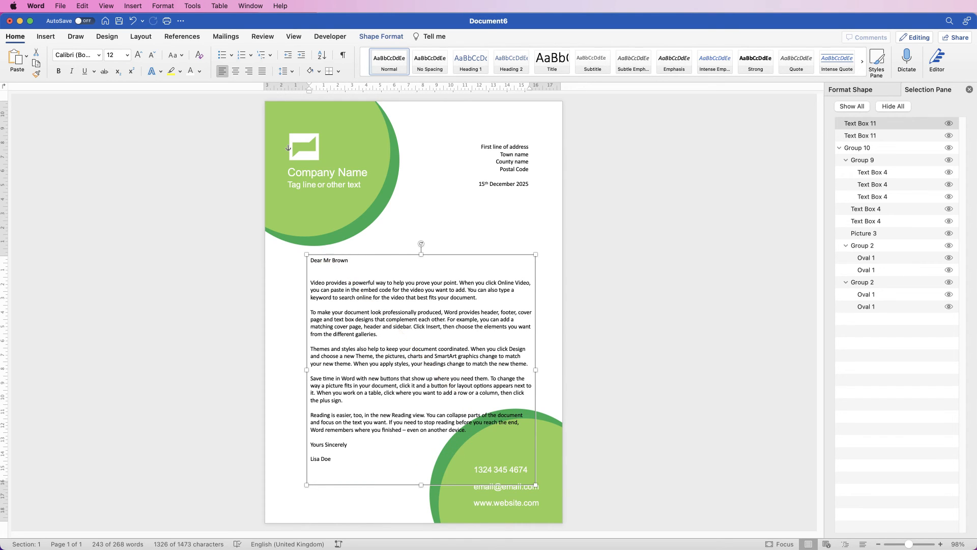
click(351, 216)
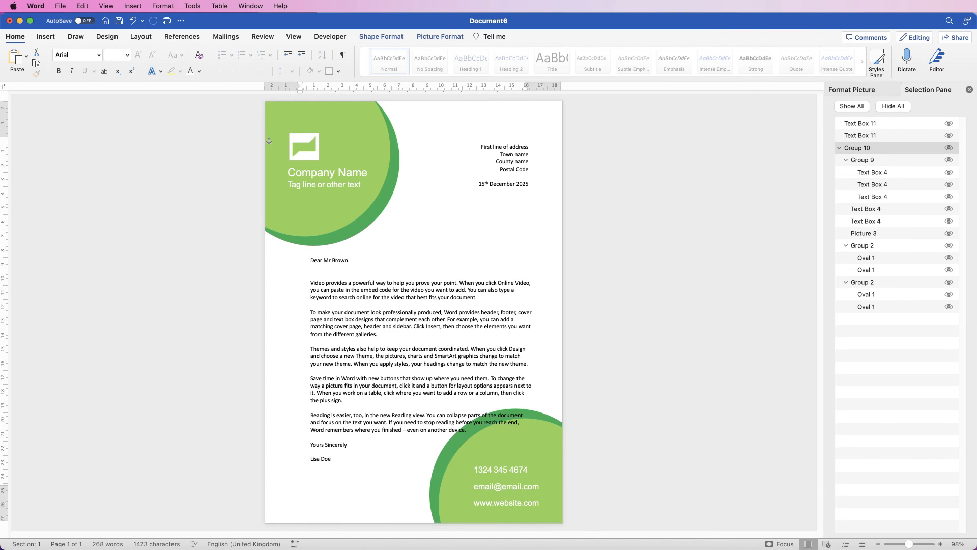
drag(441, 359, 442, 355)
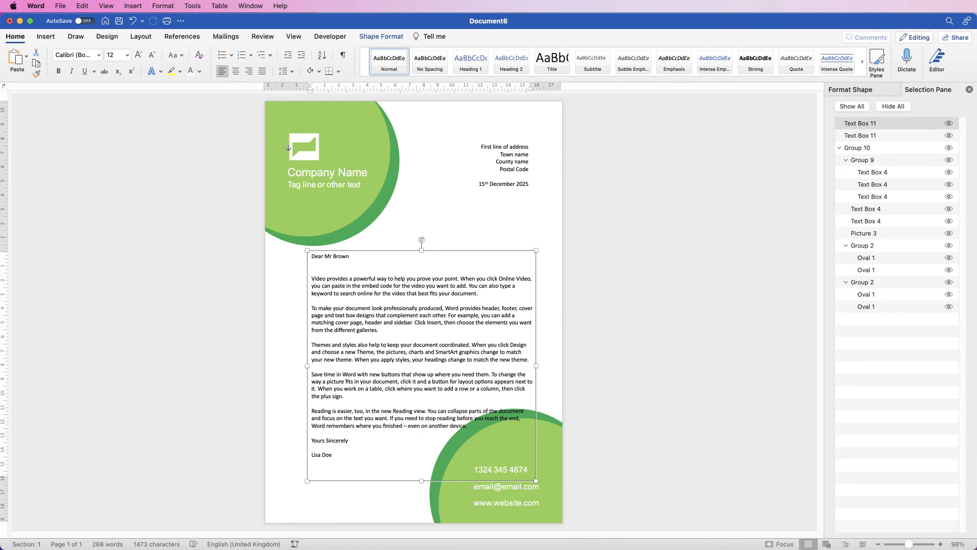
mouse_move(536, 366)
mouse_down()
mouse_move(497, 365)
mouse_move(551, 365)
mouse_up()
- Ungroup the overall letterhead group containing both circles, the logo and the contact details
click(351, 216)
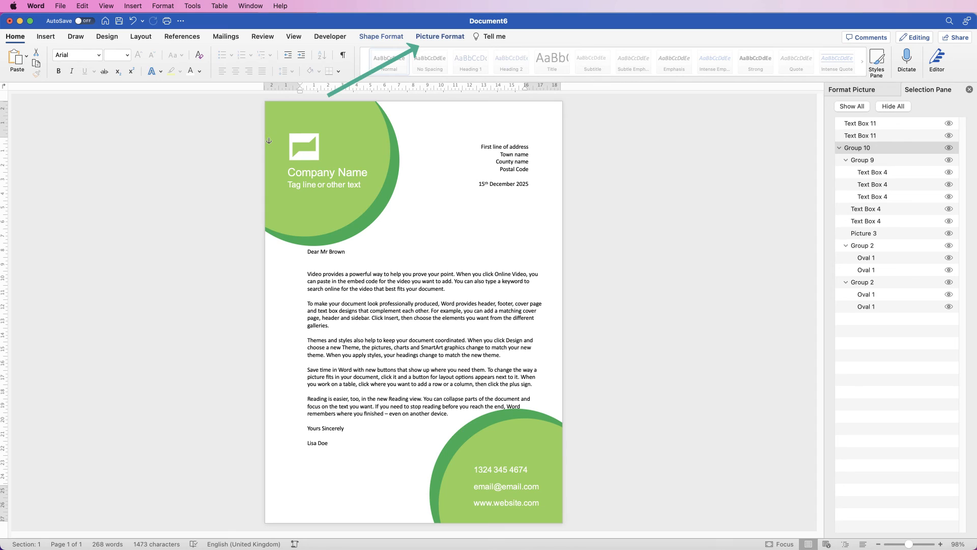
click(440, 36)
click(776, 55)
click(786, 87)
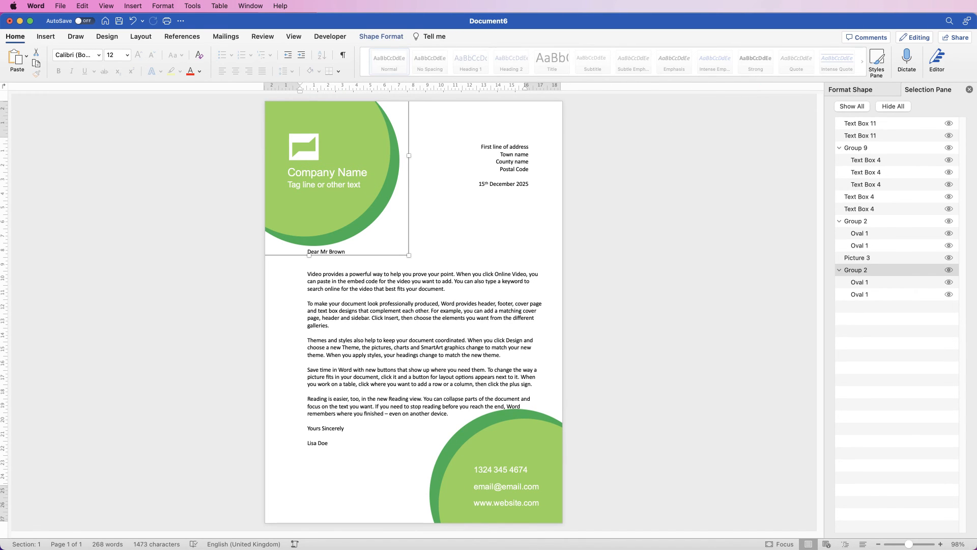
- Group the tag line, company name, logo and upper circle together
click(448, 147)
click(326, 186)
shift+click(328, 172)
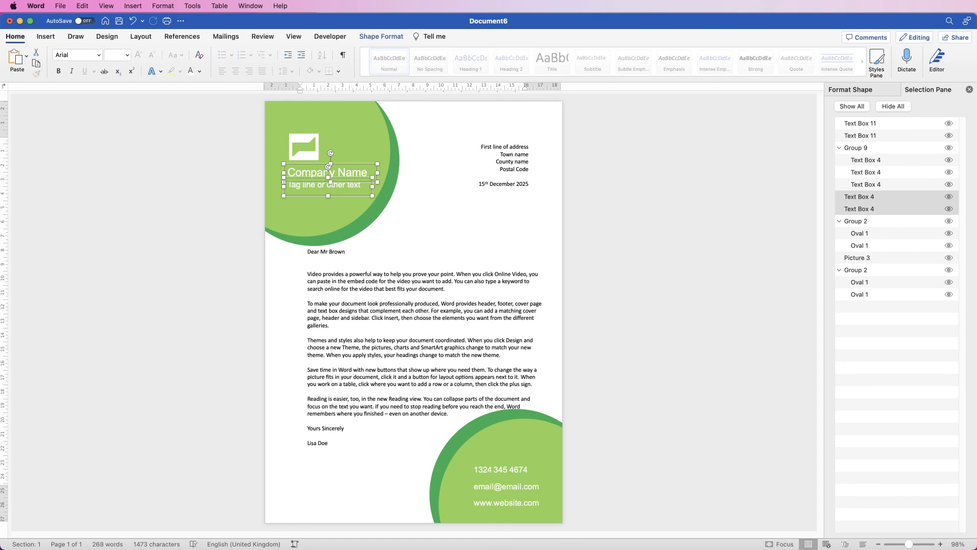
shift+click(303, 147)
shift+click(354, 138)
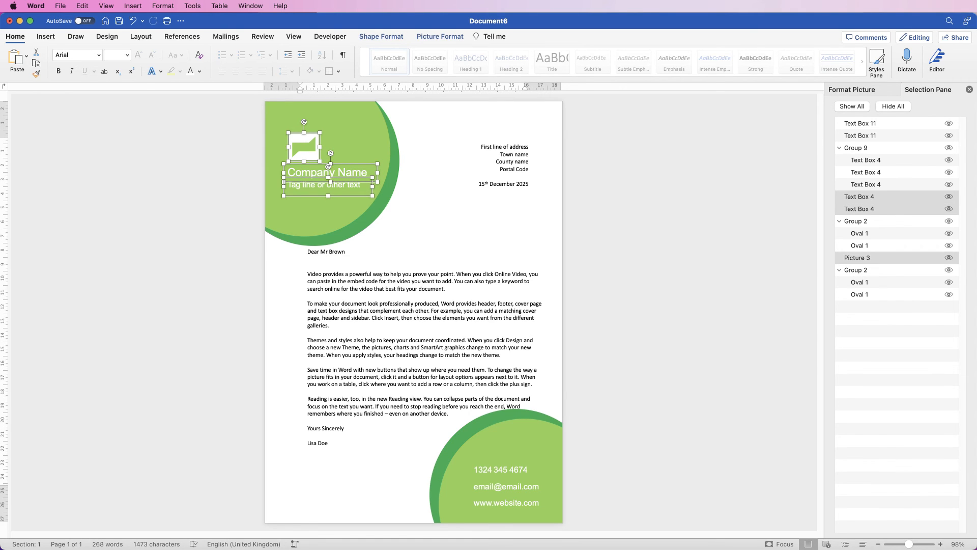
click(439, 36)
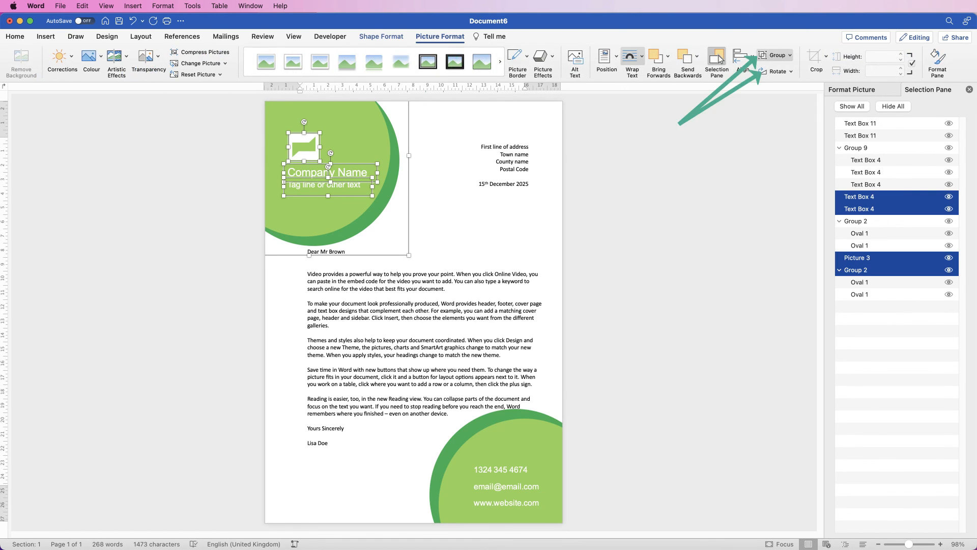
click(774, 55)
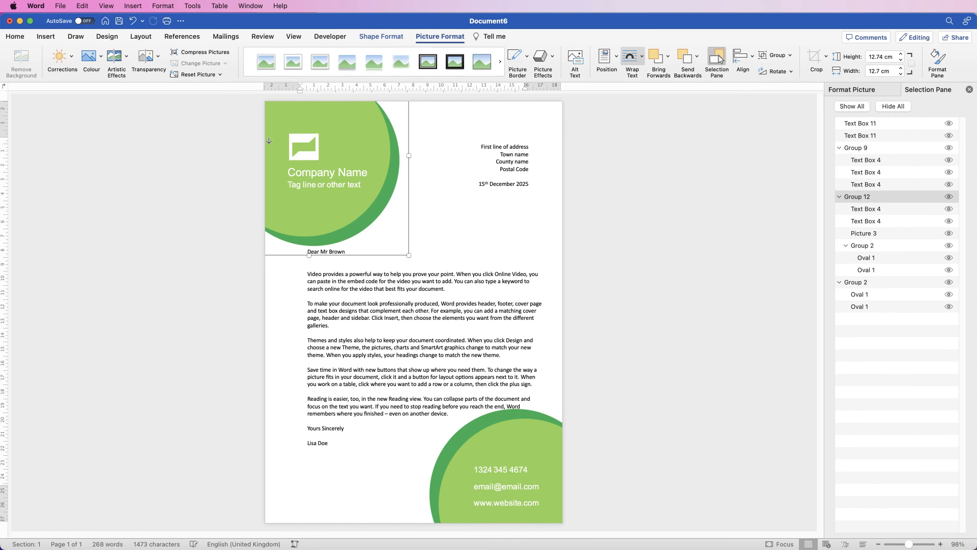
- Move the upper circle group slightly up and left, and adjust the positions of the lower circle and its contact details
drag(359, 202, 355, 189)
drag(423, 315, 422, 309)
click(513, 477)
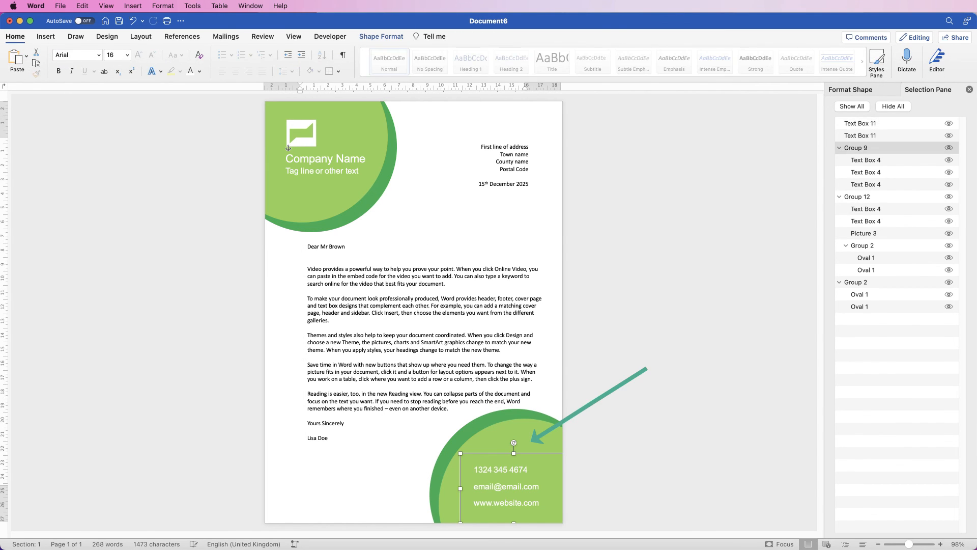
drag(513, 477, 516, 477)
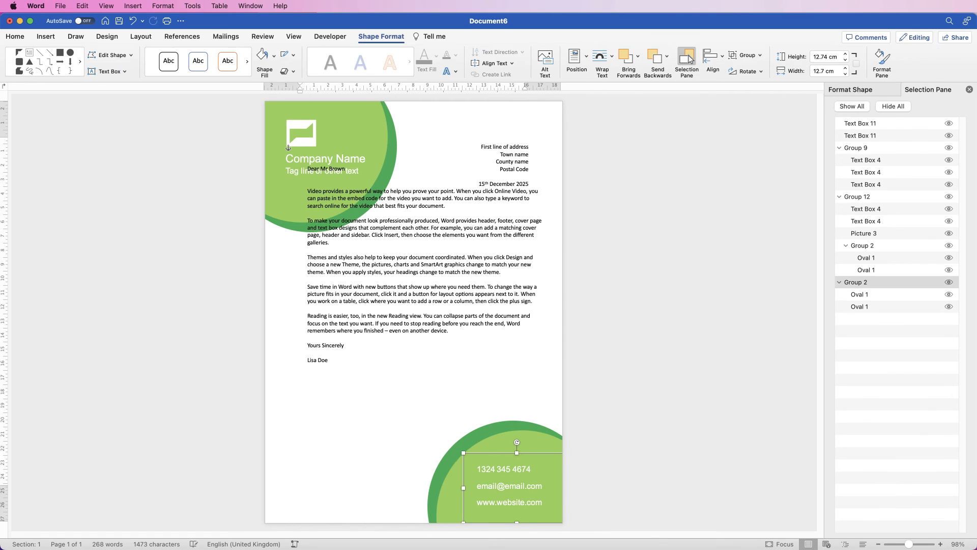
- Reposition the letter text box just below the upper circle, about 2.75 cm from the page's left edge, and narrow it slightly
key(Down)
key(Down)
key(Down)
key(Down)
key(Down)
key(Down)
key(Down)
key(Down)
key(Down)
key(Down)
key(Down)
key(Down)
key(Down)
key(Down)
key(Down)
key(Down)
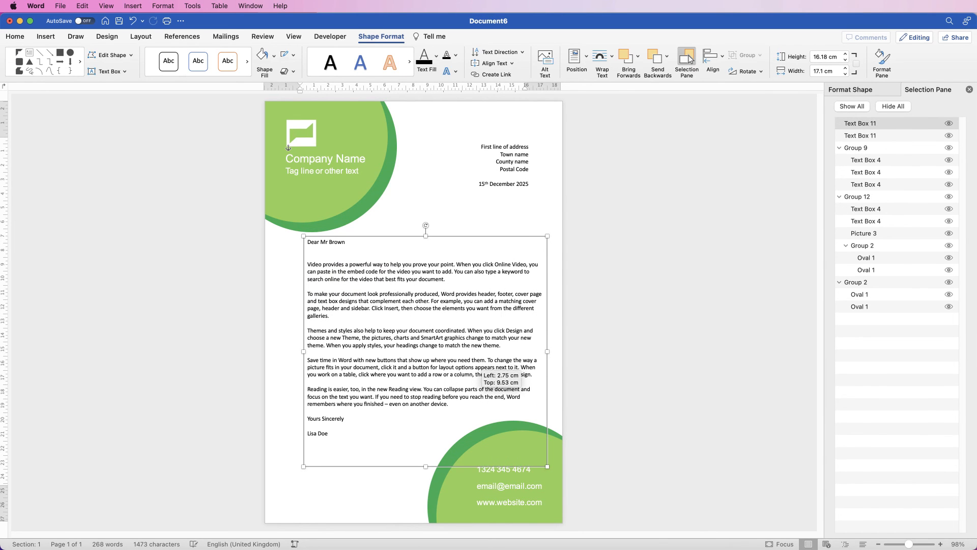
key(Down)
key(Right)
key(Right)
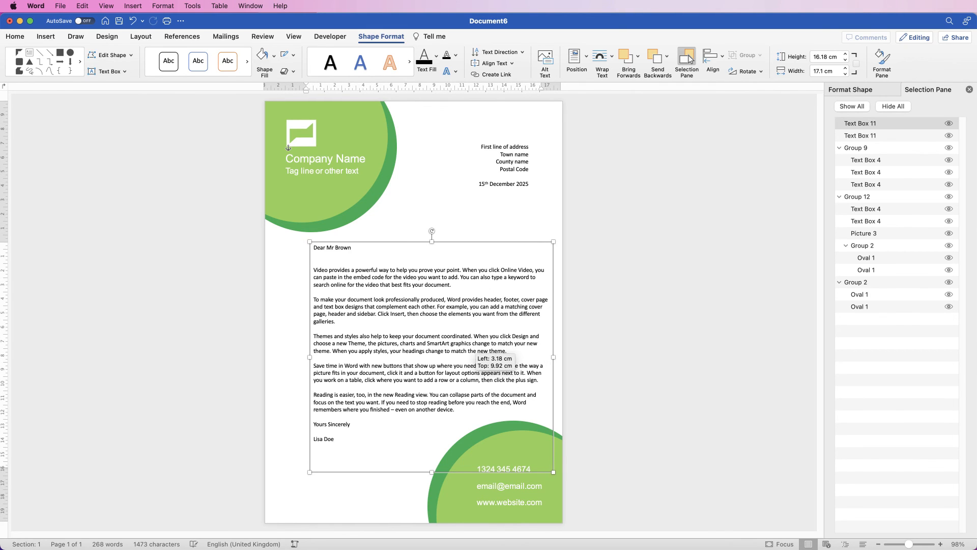
key(Down)
key(Left)
key(Down)
key(Up)
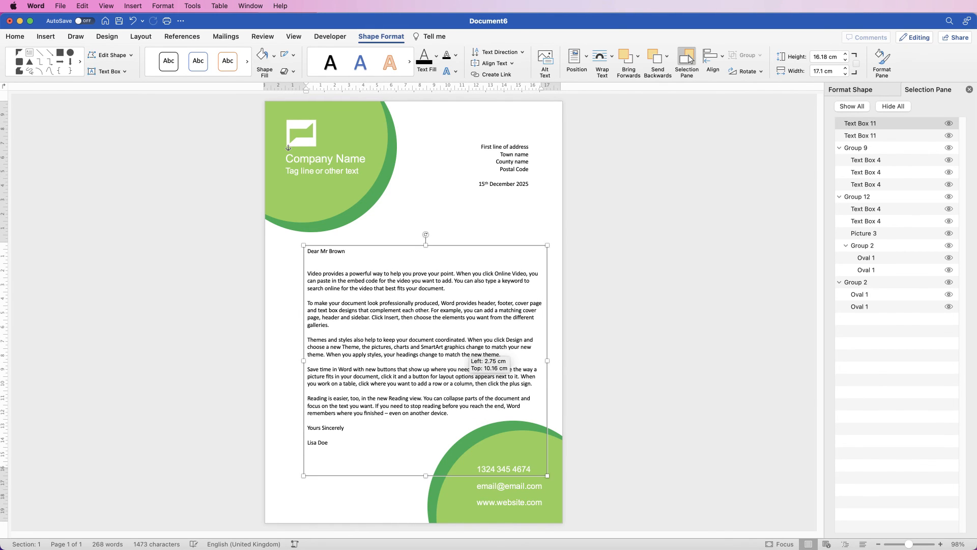
key(Up)
- Adjust the address text box horizontally so its right edge lines up with the letter text
drag(531, 178, 532, 178)
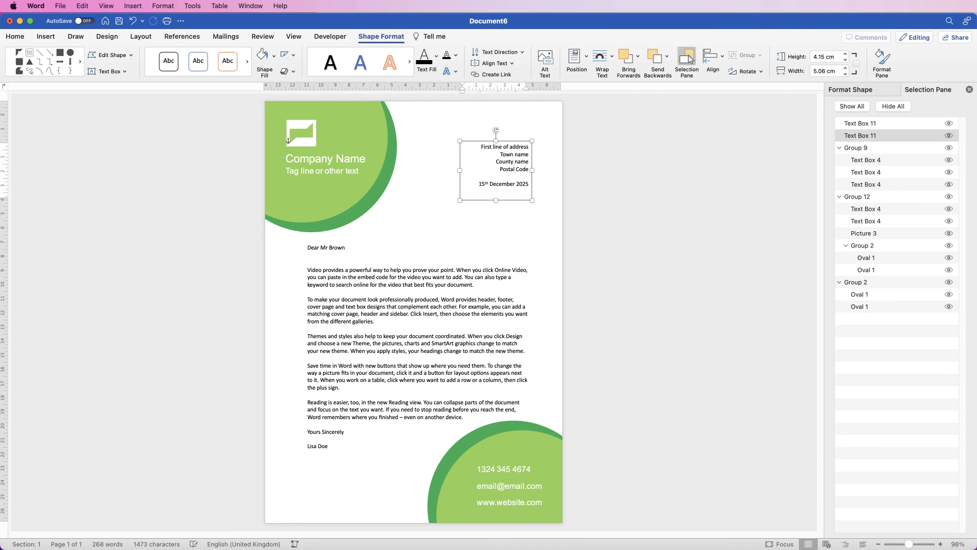
key(Right)
key(Right)
key(Right)
key(Right)
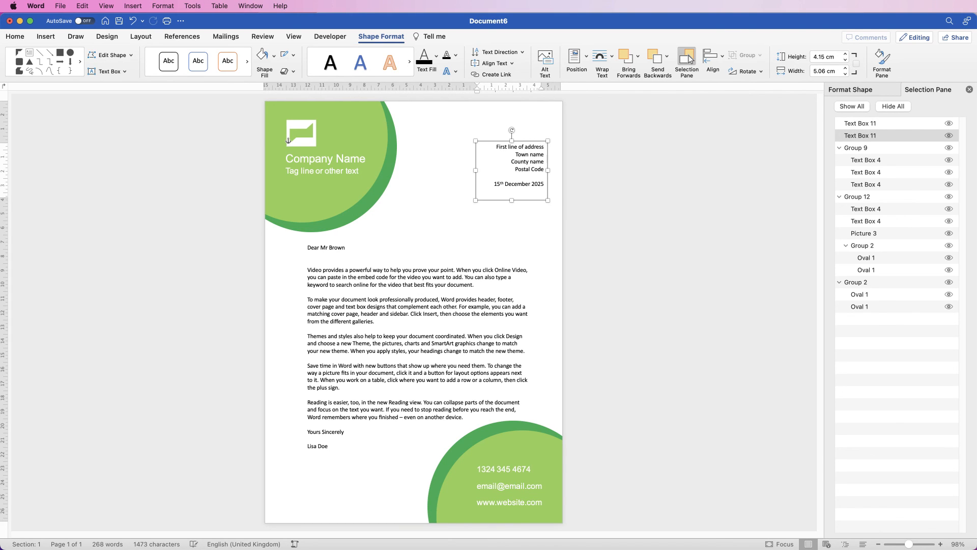
key(Left)
key(Left)
key(Left)
key(Left)
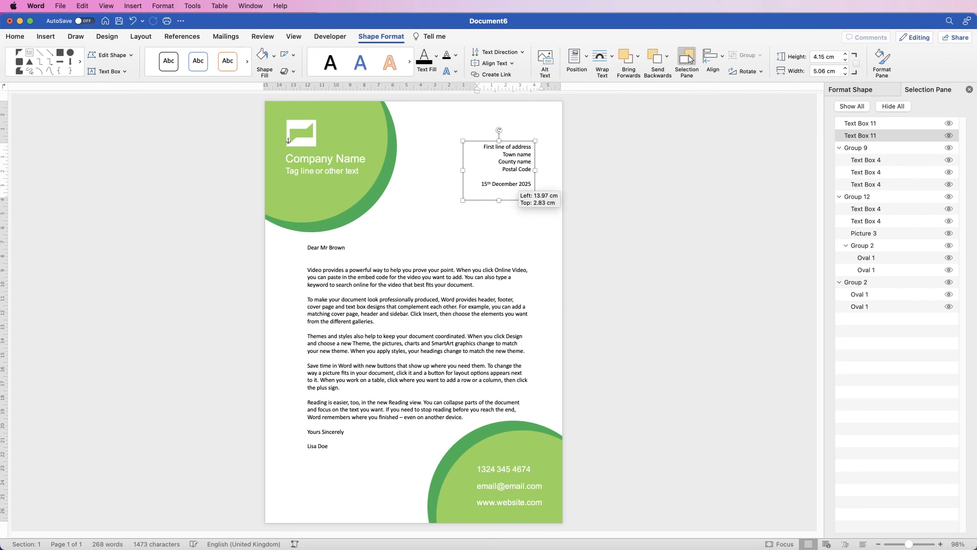
key(Escape)
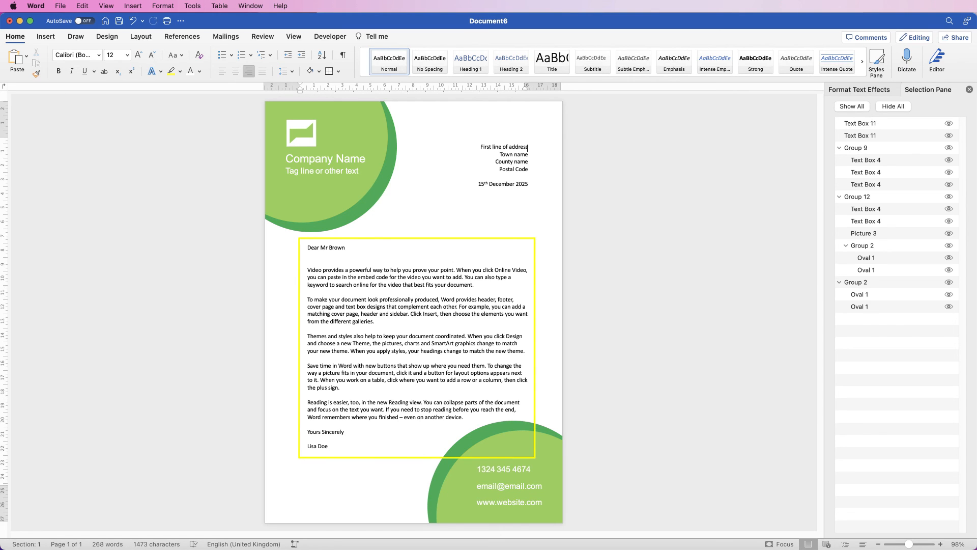
- Save the document as a Microsoft Word template (.dotx) named "Green Letterhead" in the Templates folder
click(61, 7)
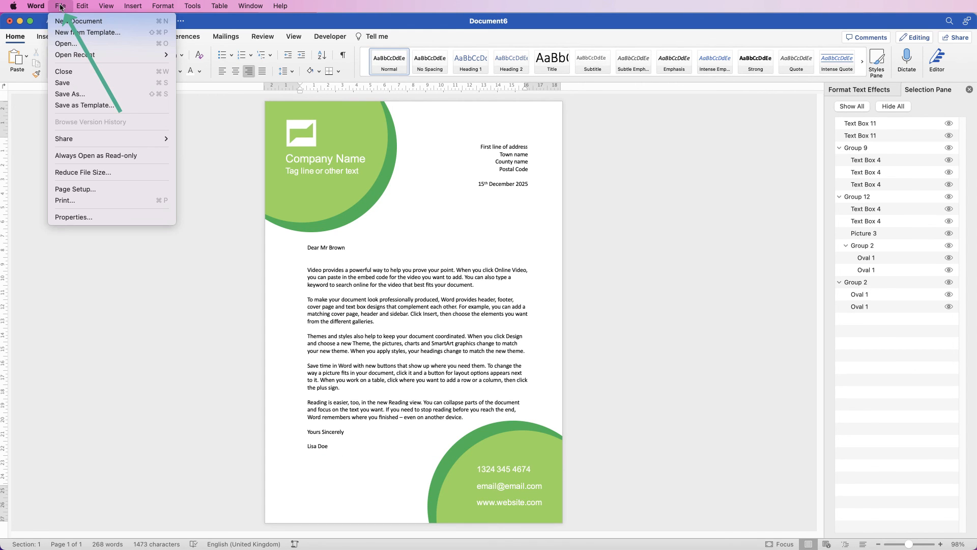
click(80, 105)
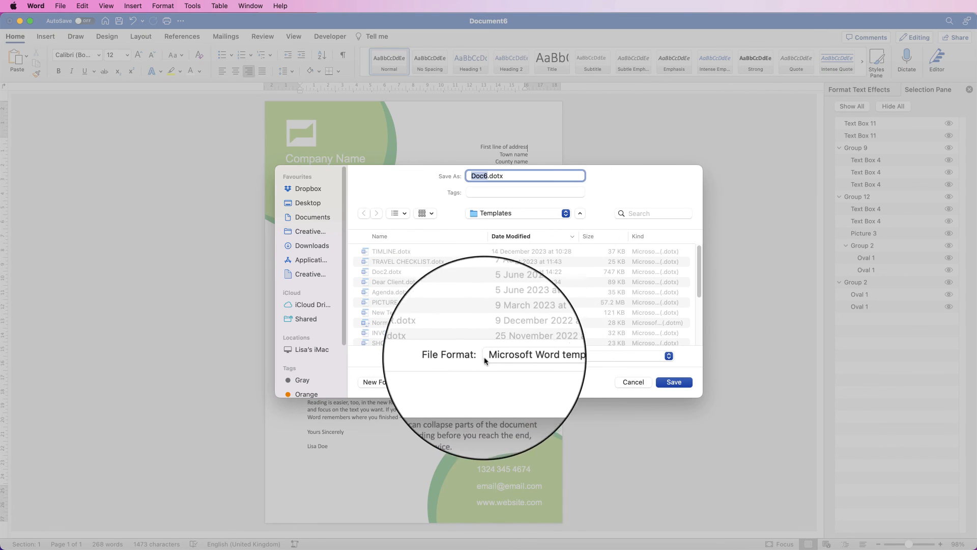
click(668, 356)
click(603, 358)
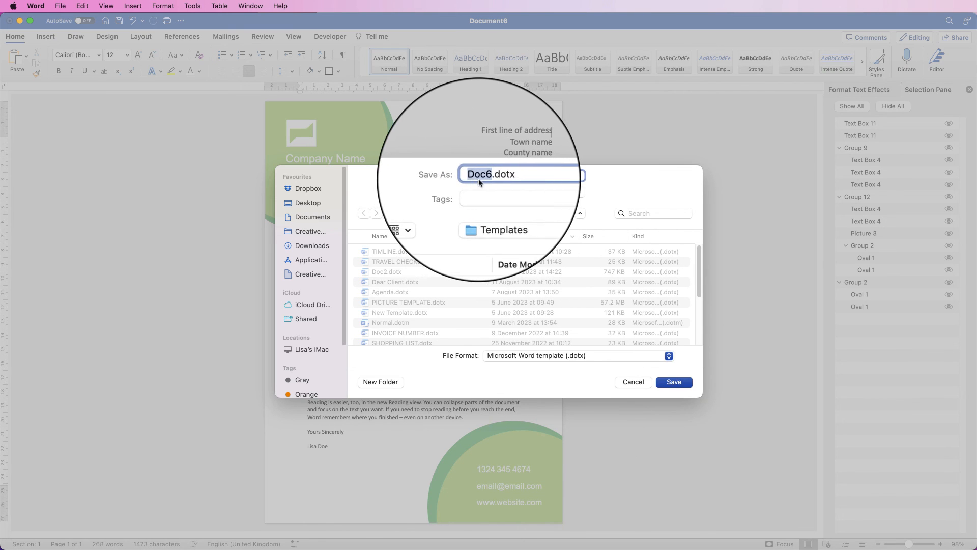
text(Green L)
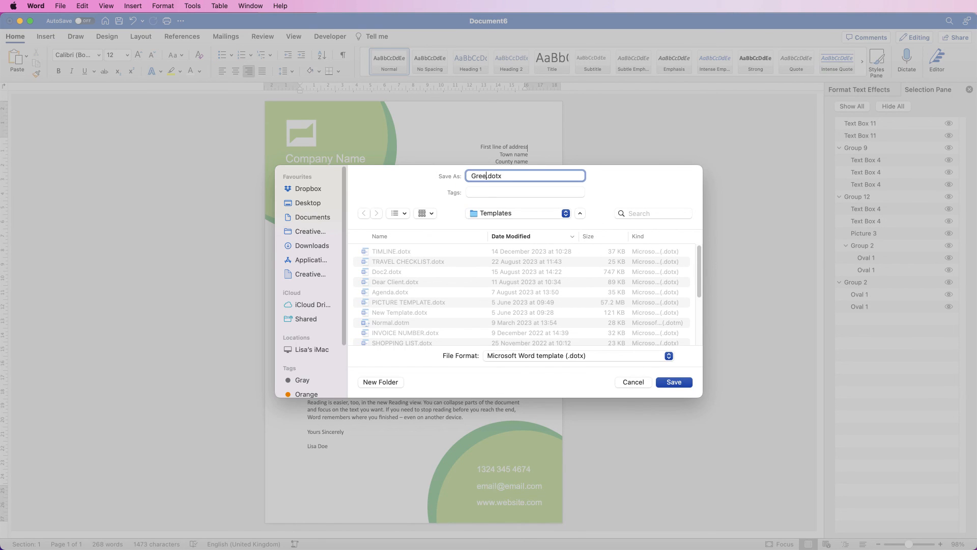
text(etterhead)
click(685, 383)
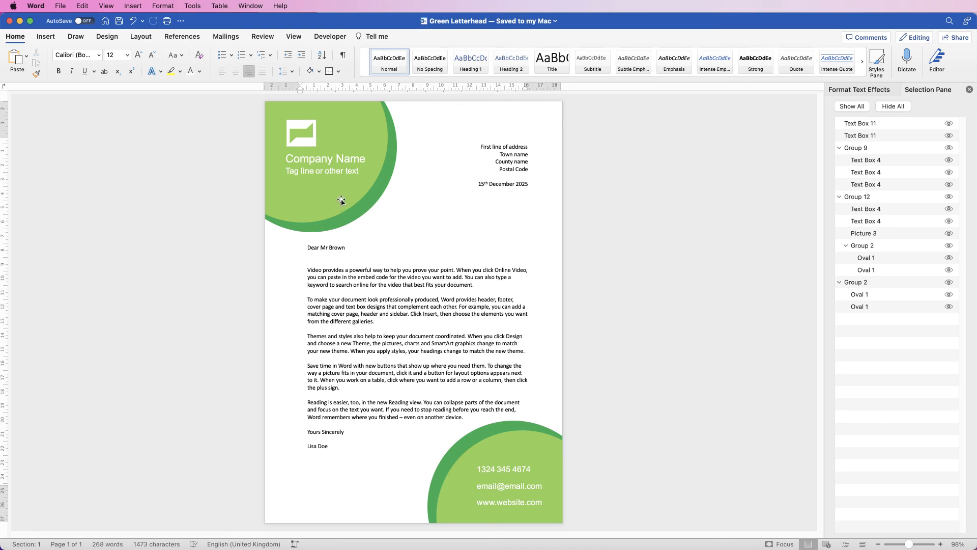